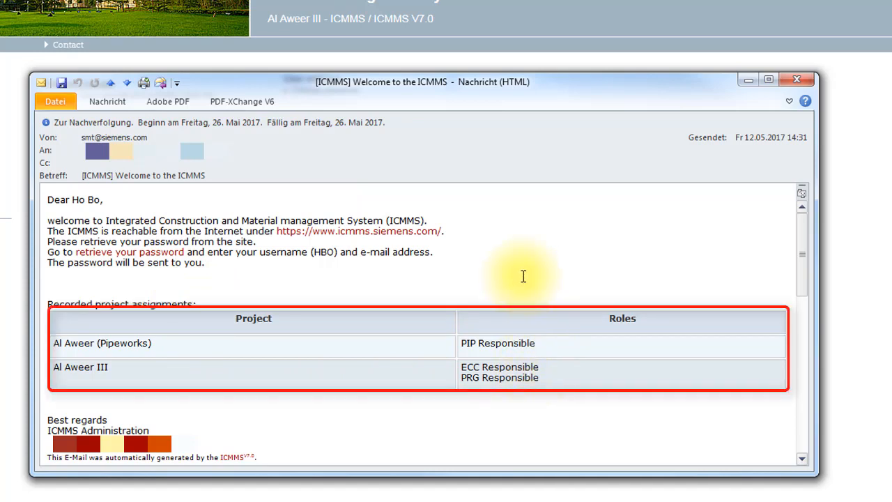
# Step: Log in to the ICMMS site linked in the welcome e-mail and open the password change page
pyautogui.click(359, 238)
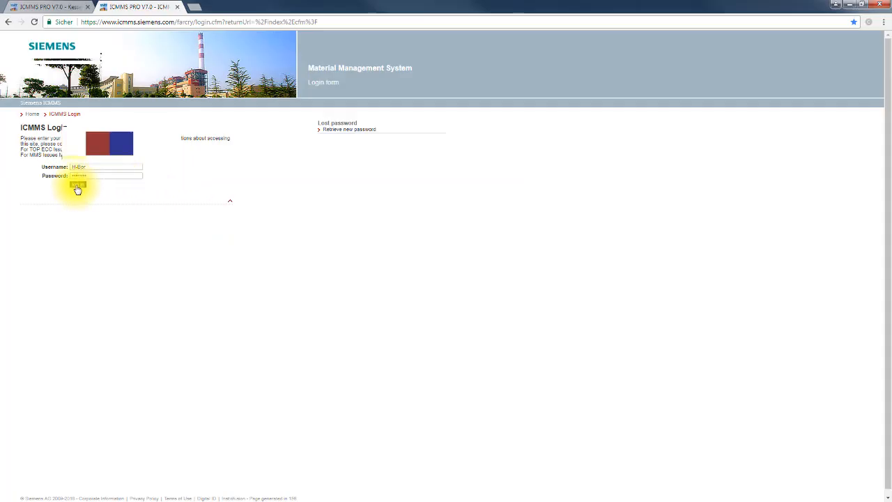
pyautogui.click(129, 305)
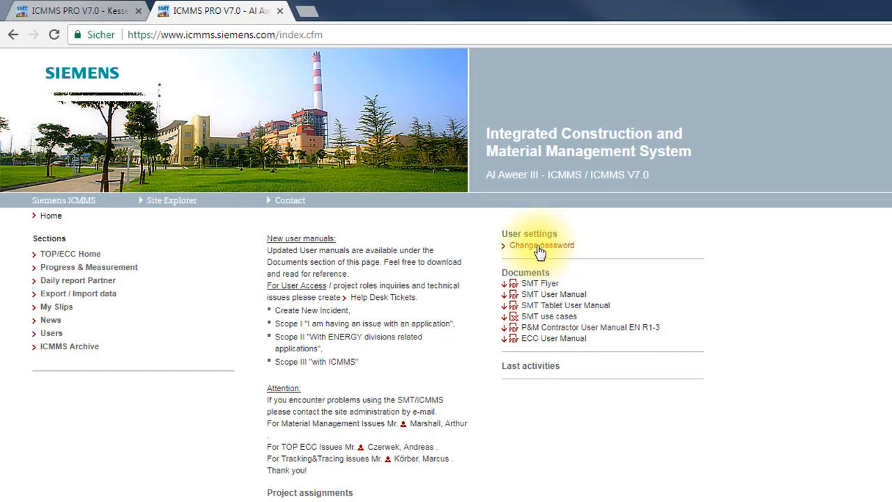
pyautogui.click(541, 249)
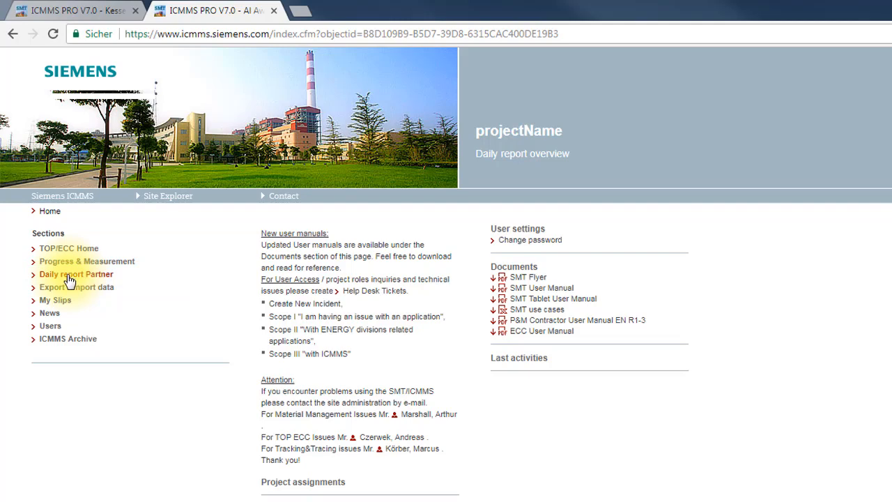
# Step: Open the partner daily reports and sort the daily work record sheet by date in both directions, then by status
pyautogui.click(70, 281)
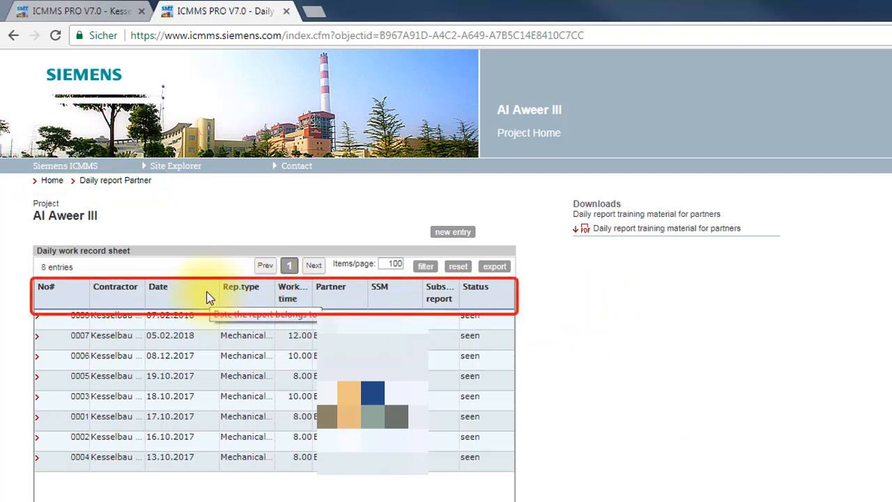
pyautogui.click(159, 290)
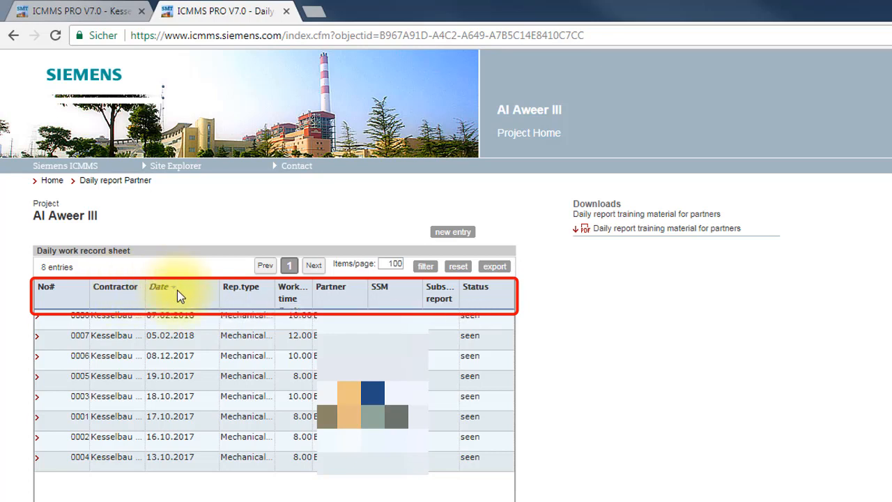
pyautogui.click(174, 289)
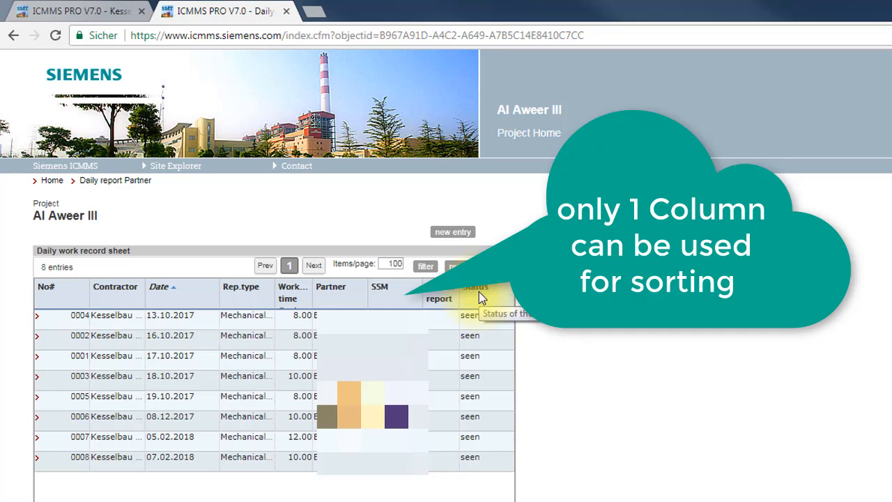
pyautogui.click(481, 290)
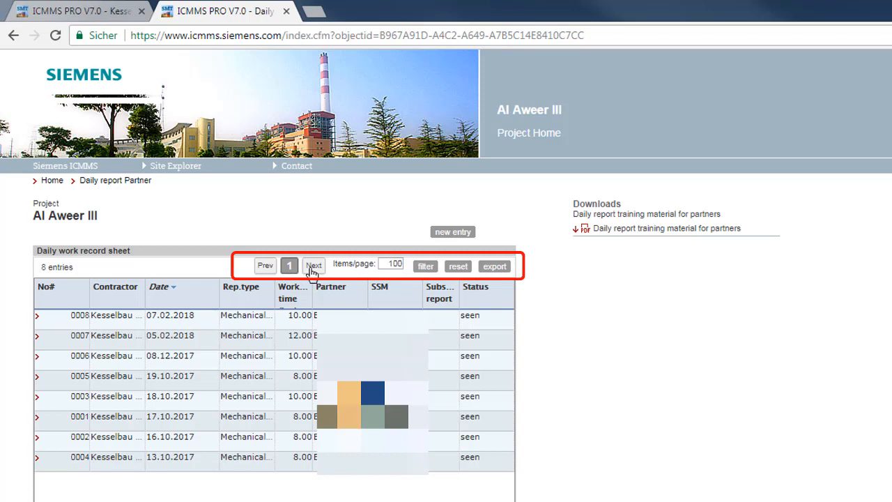
# Step: Set the daily work record sheet to show 1000 items per page
pyautogui.doubleClick(386, 265)
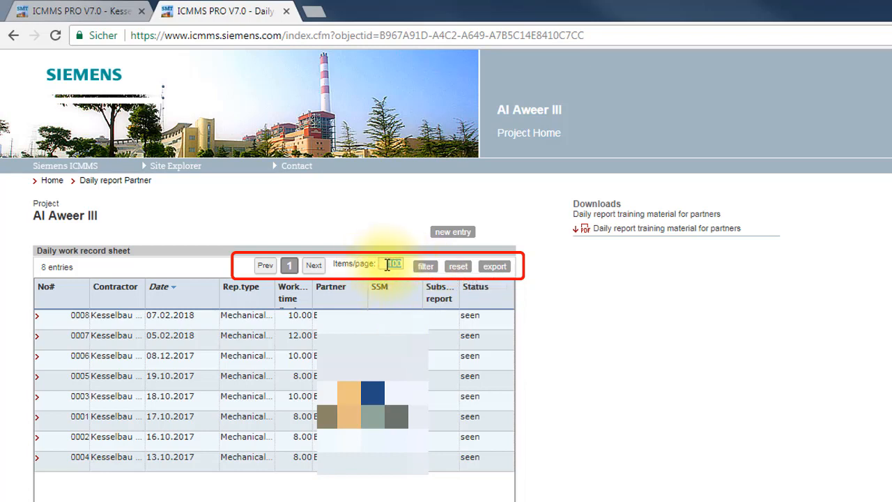
pyautogui.write('1000')
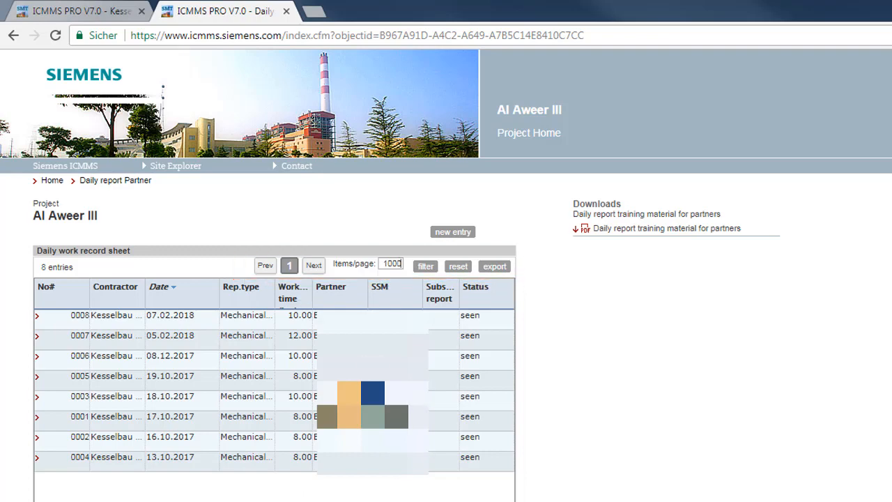
# Step: Show the column filters, check the Contractor, Date, Rep.type and working time filter fields, and hide the filters again
pyautogui.click(426, 268)
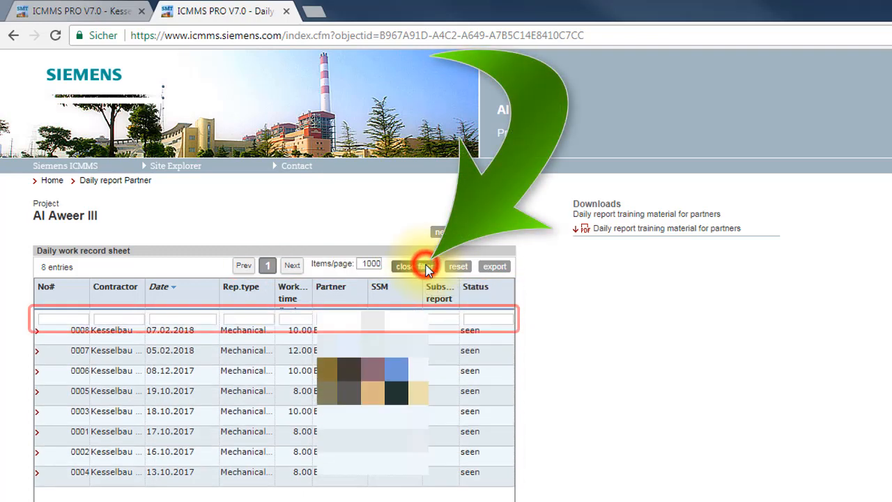
pyautogui.click(112, 319)
pyautogui.click(166, 315)
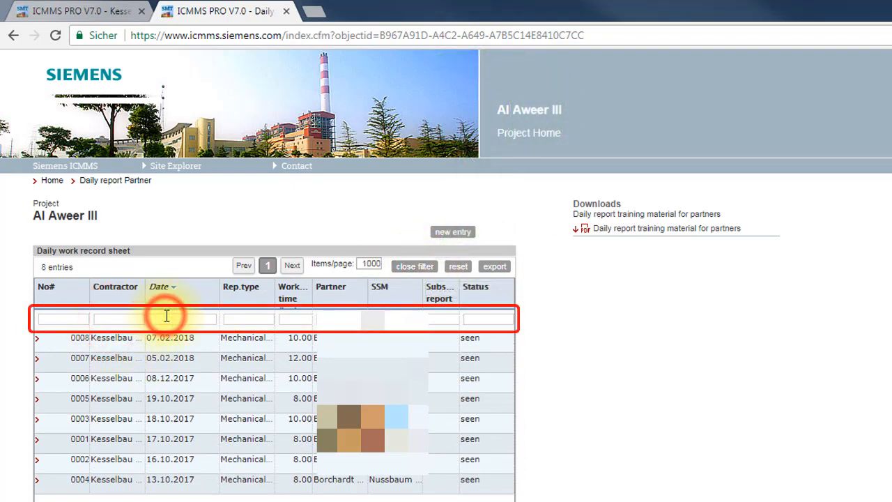
pyautogui.click(246, 318)
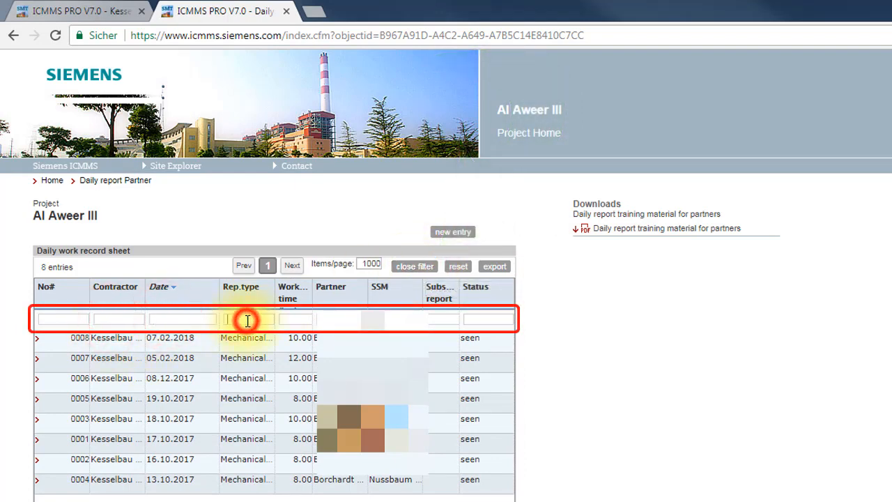
pyautogui.click(286, 318)
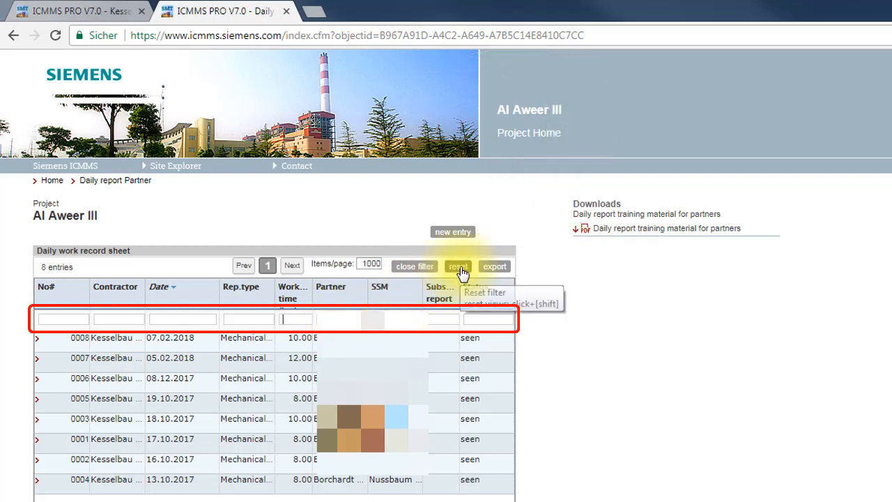
pyautogui.click(414, 270)
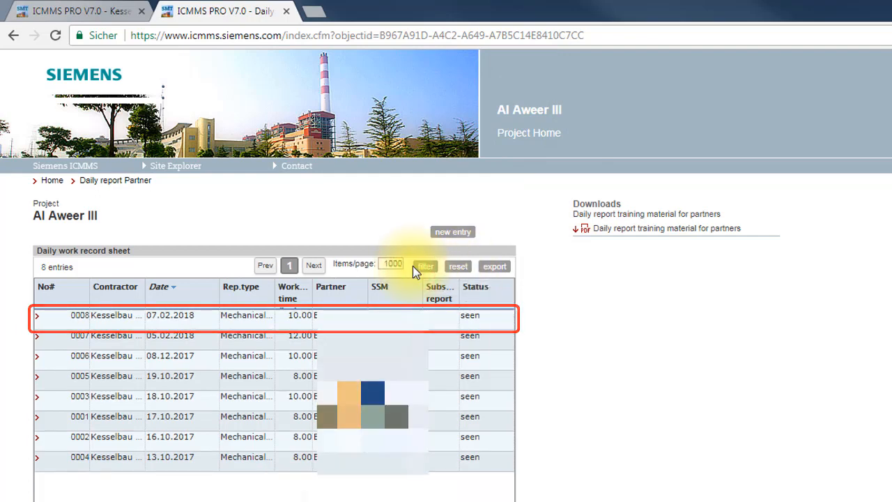
# Step: Export the entries of the daily work record sheet
pyautogui.click(498, 271)
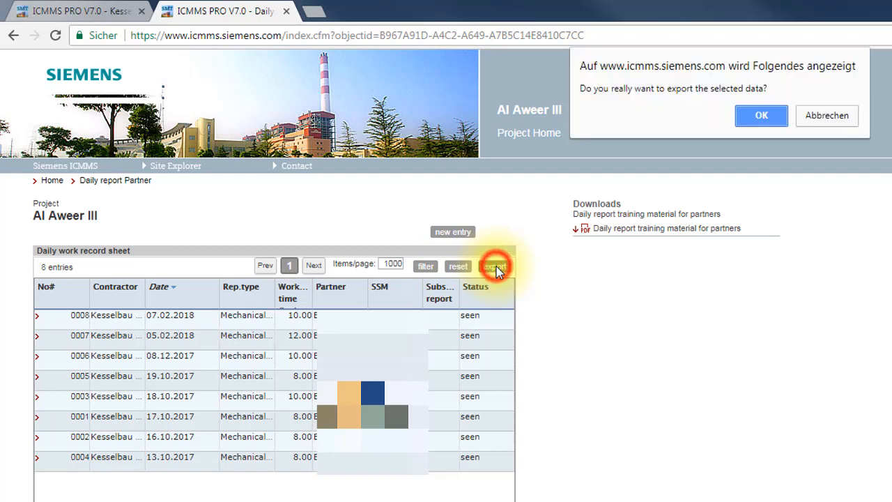
pyautogui.click(763, 114)
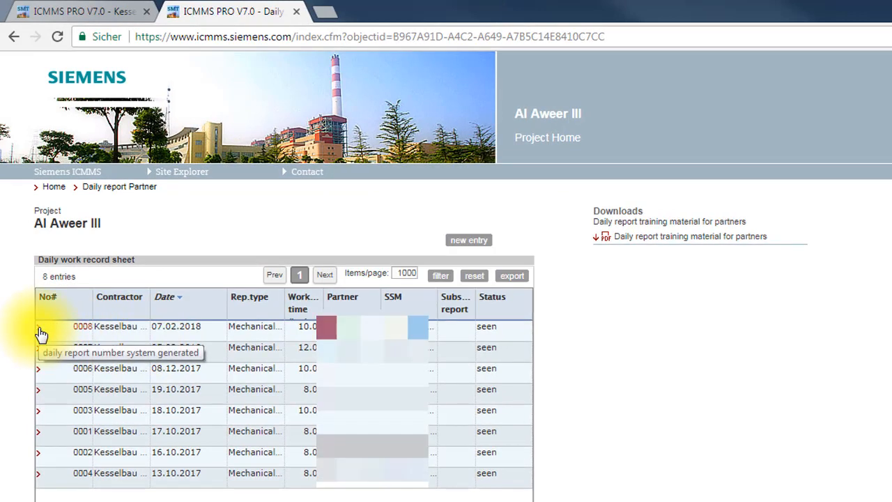
# Step: Open daily report 0008 from the record sheet, review its details and close the report window
pyautogui.click(40, 334)
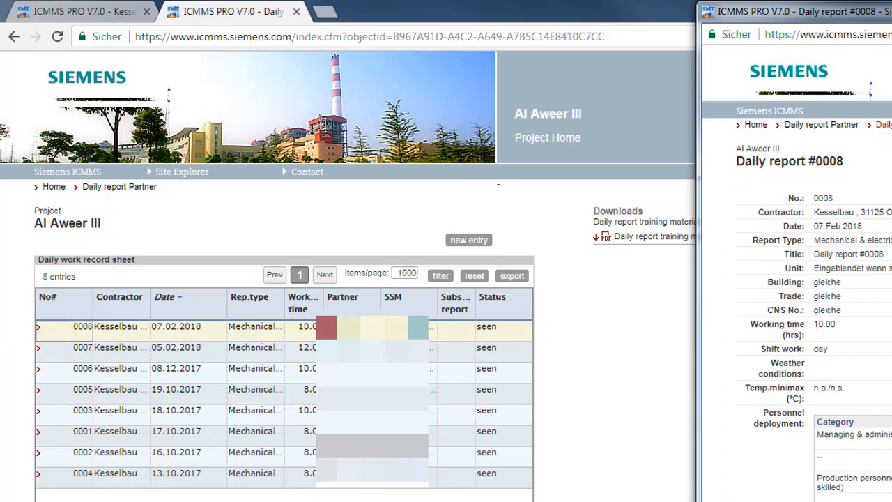
pyautogui.scroll(-3, 867, 220)
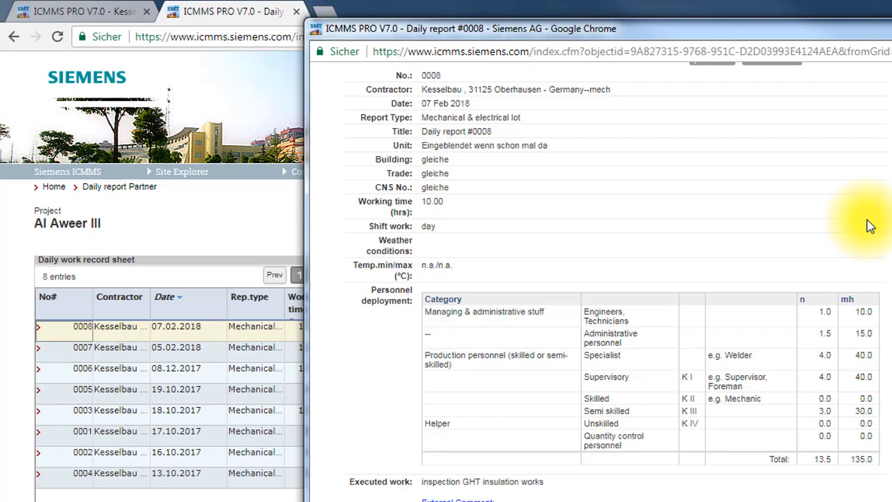
pyautogui.scroll(3, 867, 219)
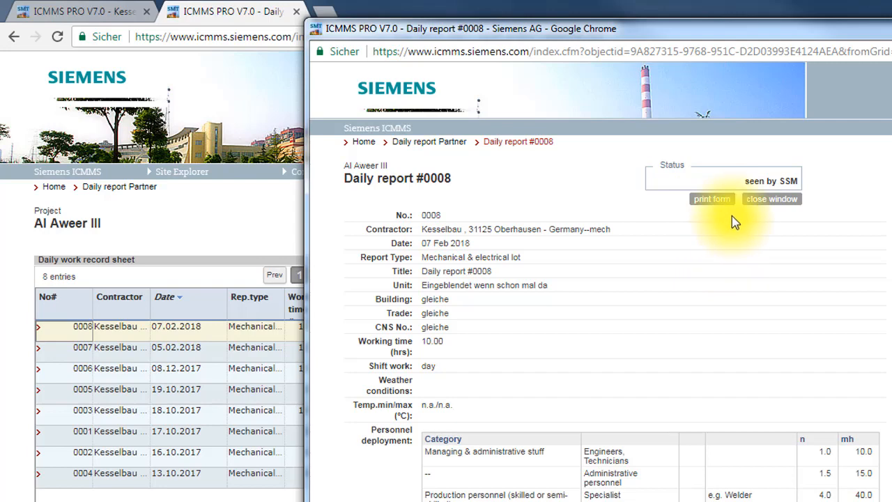
pyautogui.click(769, 200)
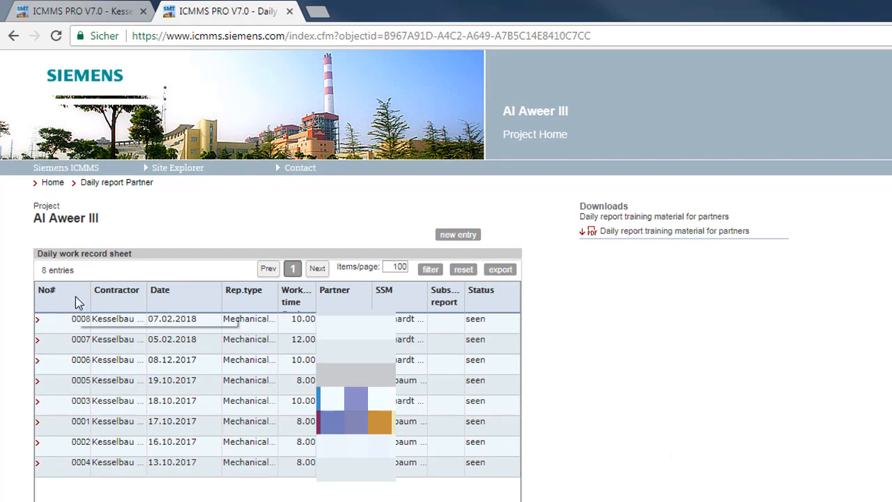
# Step: Widen and narrow the Partner column of the record sheet, and adjust the width of the SSM column
pyautogui.moveTo(49, 297)
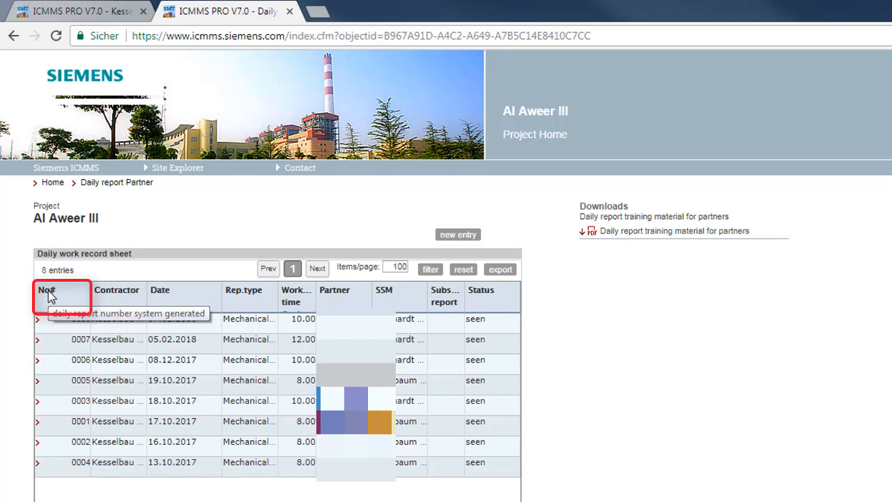
pyautogui.moveTo(130, 297)
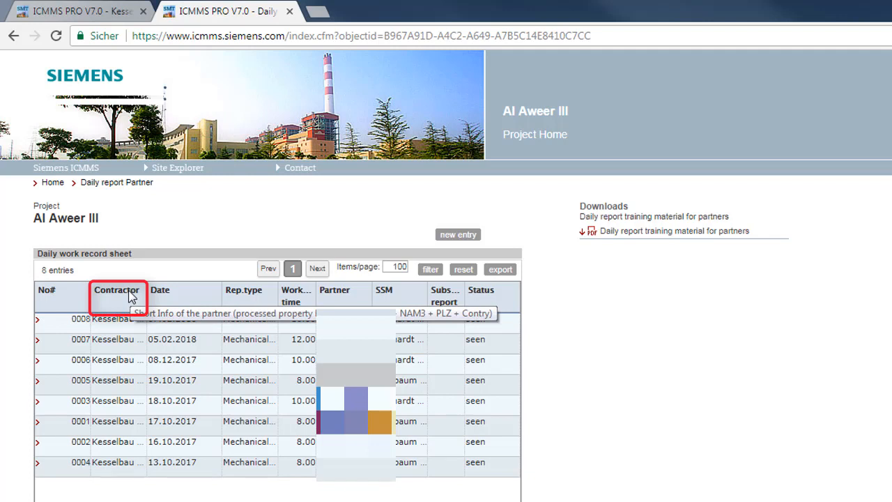
pyautogui.moveTo(168, 297)
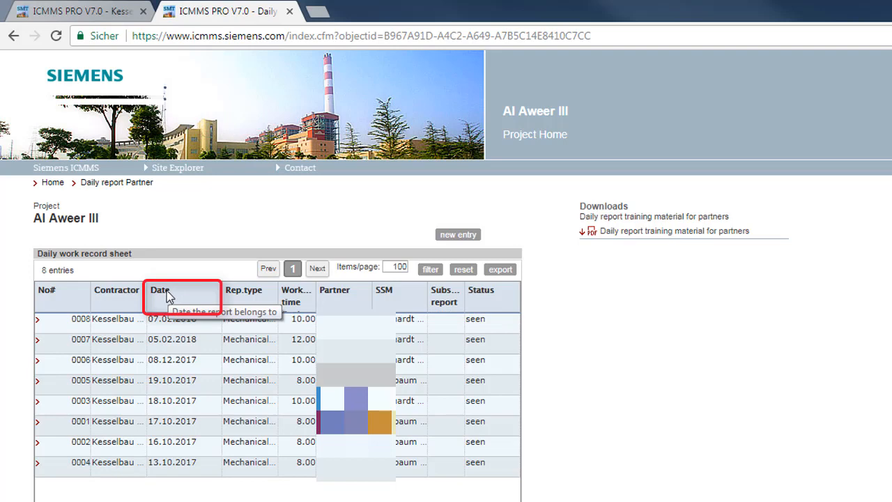
pyautogui.moveTo(255, 300)
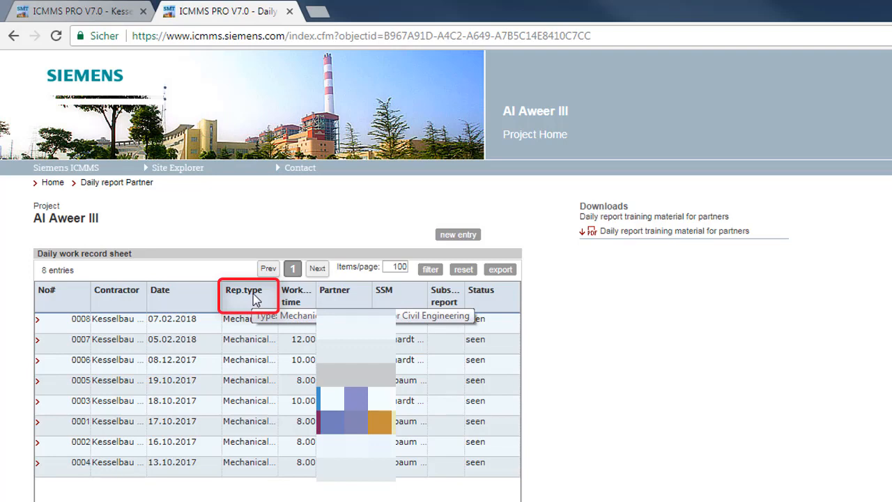
pyautogui.moveTo(298, 296)
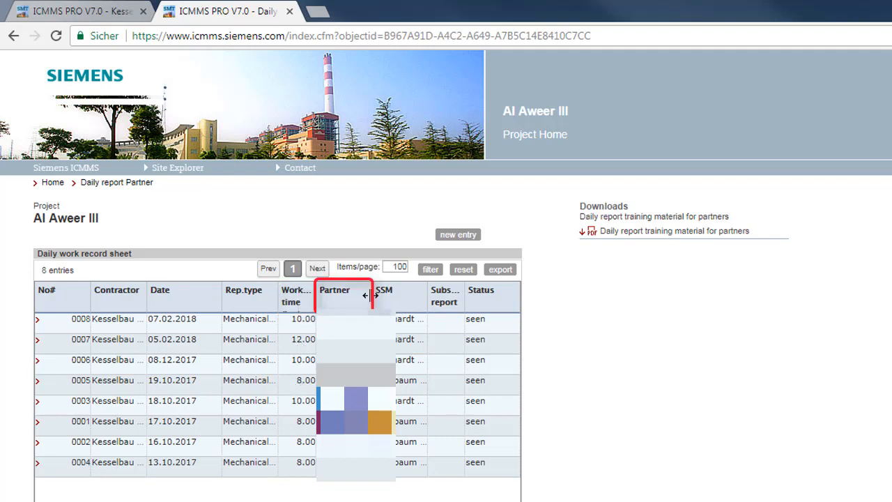
pyautogui.moveTo(370, 295); pyautogui.dragTo(403, 296)
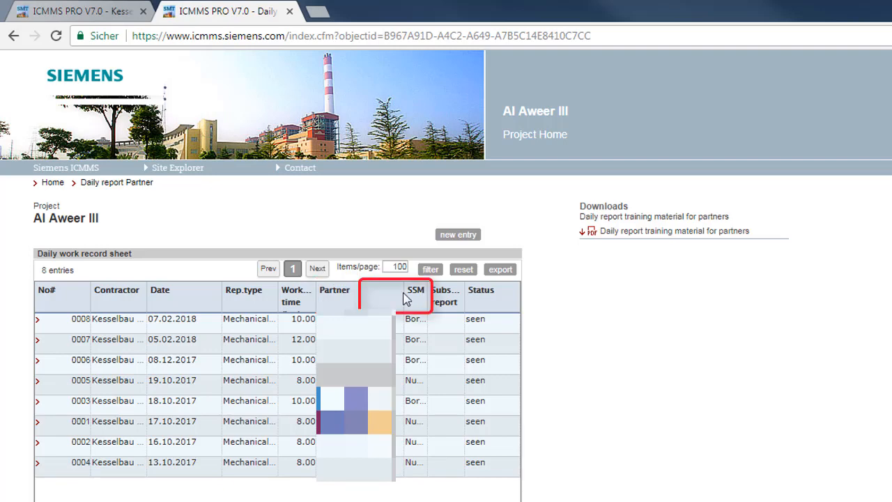
pyautogui.moveTo(402, 295); pyautogui.dragTo(362, 295)
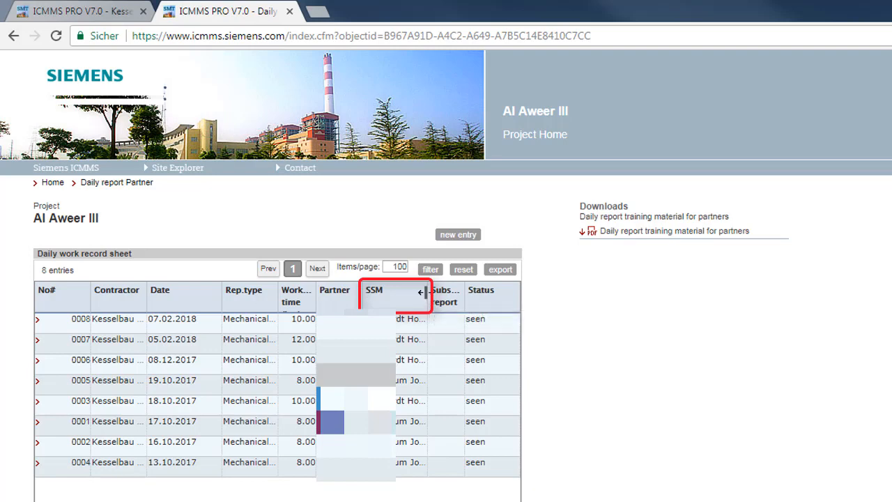
pyautogui.moveTo(427, 295); pyautogui.dragTo(395, 300)
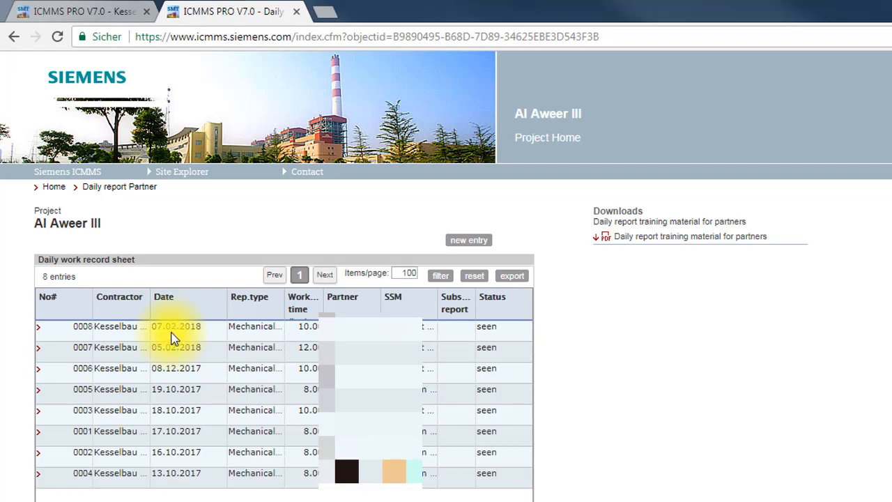
# Step: Create a new daily report entry and review its number, contractor, date, building, CNS No. and working time fields
pyautogui.click(467, 242)
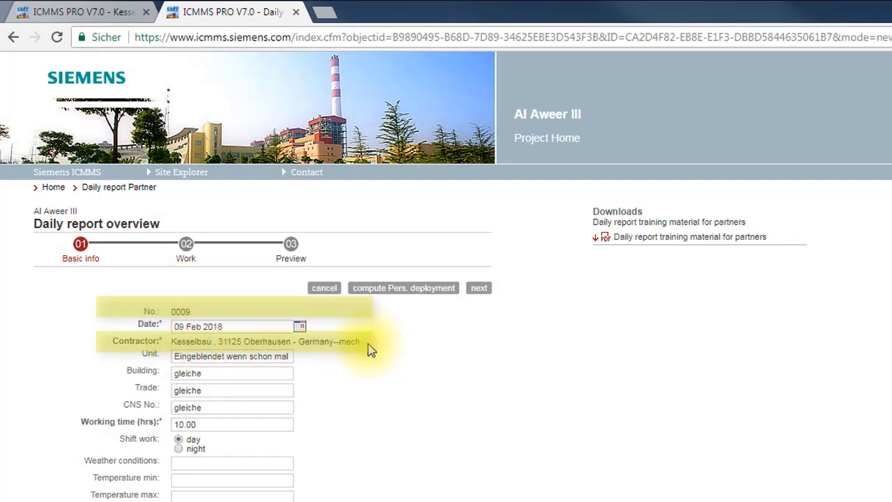
pyautogui.moveTo(364, 343); pyautogui.dragTo(173, 342)
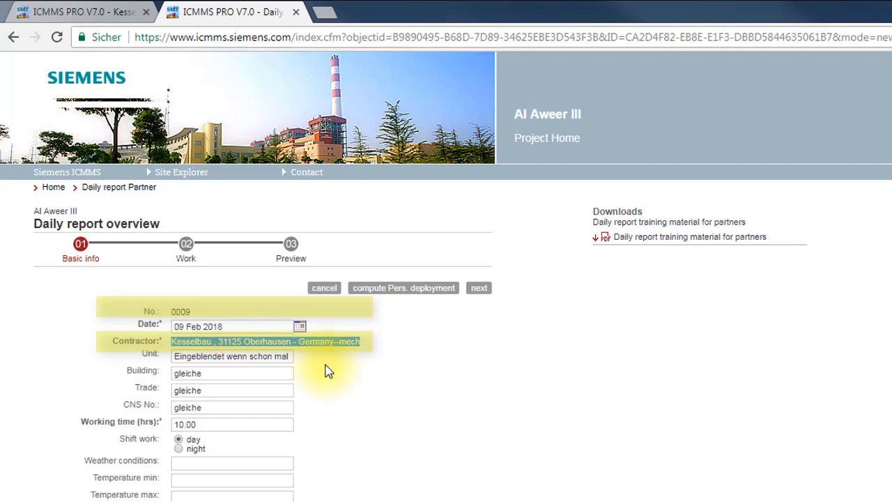
pyautogui.moveTo(206, 313); pyautogui.dragTo(166, 315)
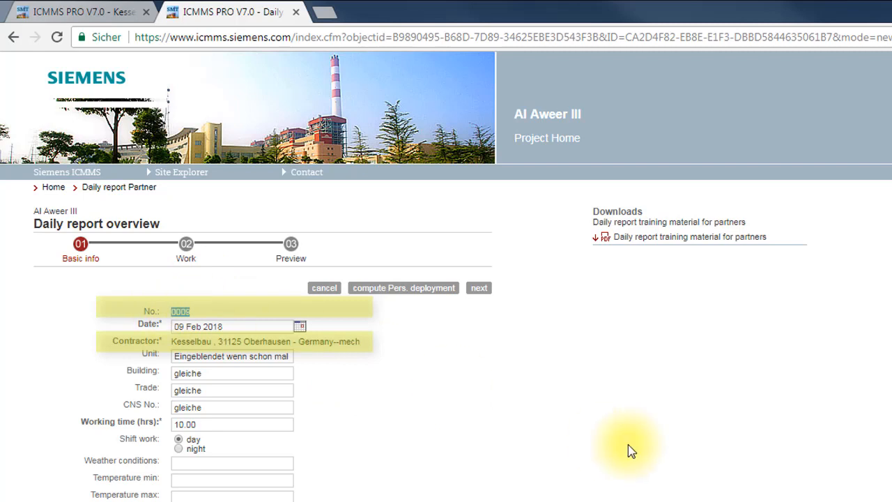
pyautogui.click(419, 379)
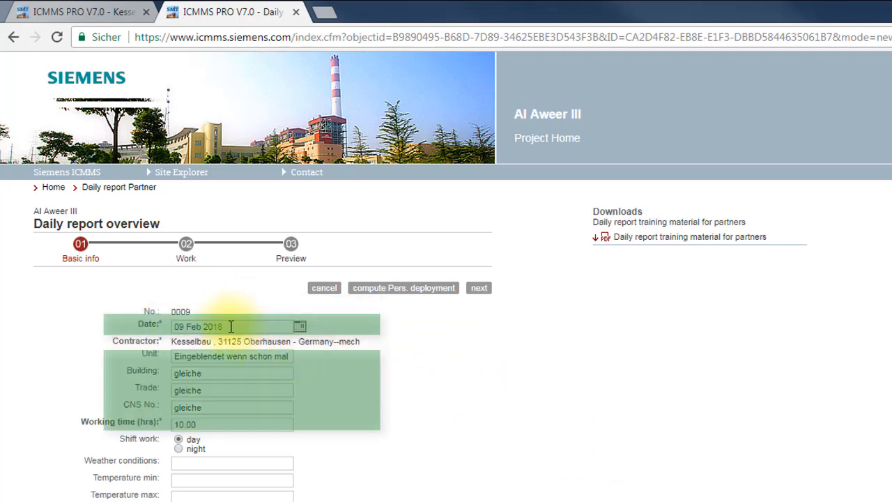
pyautogui.moveTo(233, 327); pyautogui.dragTo(160, 328)
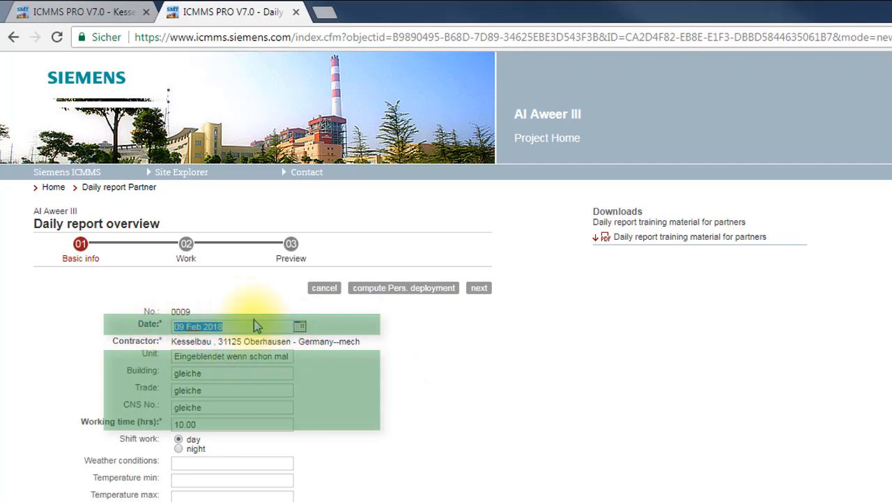
pyautogui.click(231, 374)
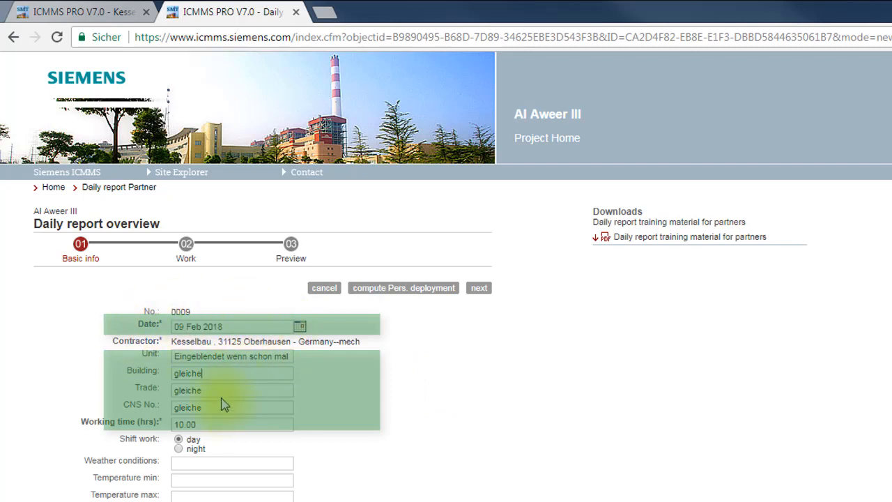
pyautogui.click(223, 408)
pyautogui.click(222, 427)
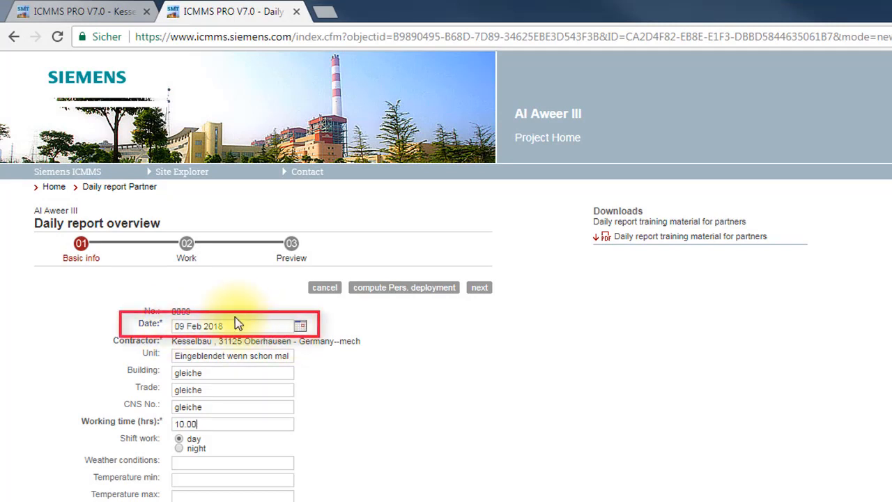
# Step: Set the daily report's date to 06 Feb 2018 and its unit to 10
pyautogui.click(304, 332)
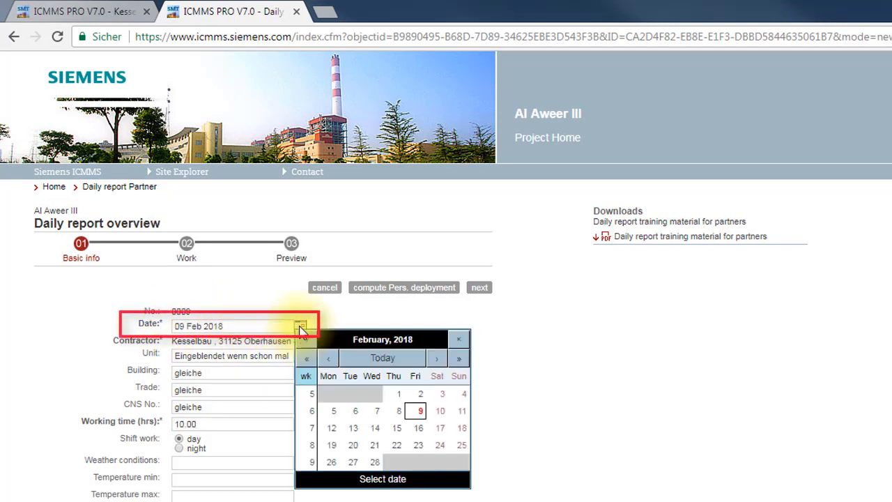
pyautogui.click(353, 416)
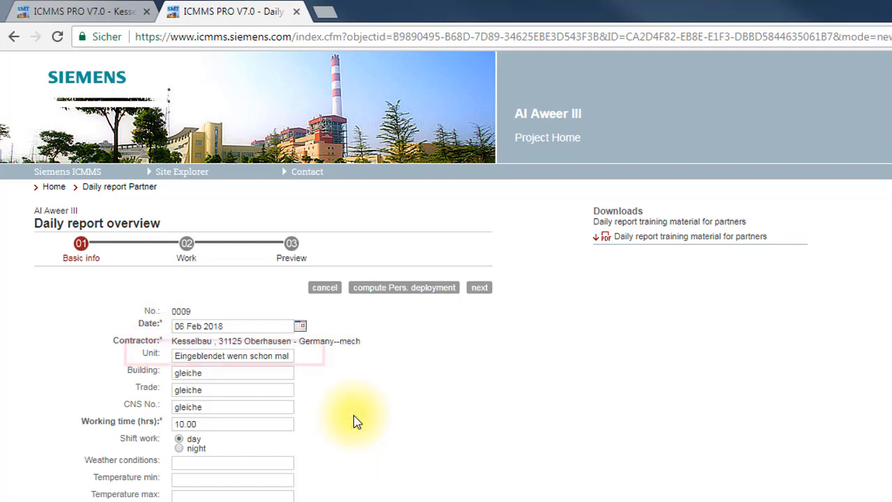
pyautogui.moveTo(173, 357); pyautogui.dragTo(384, 364)
pyautogui.write('10')
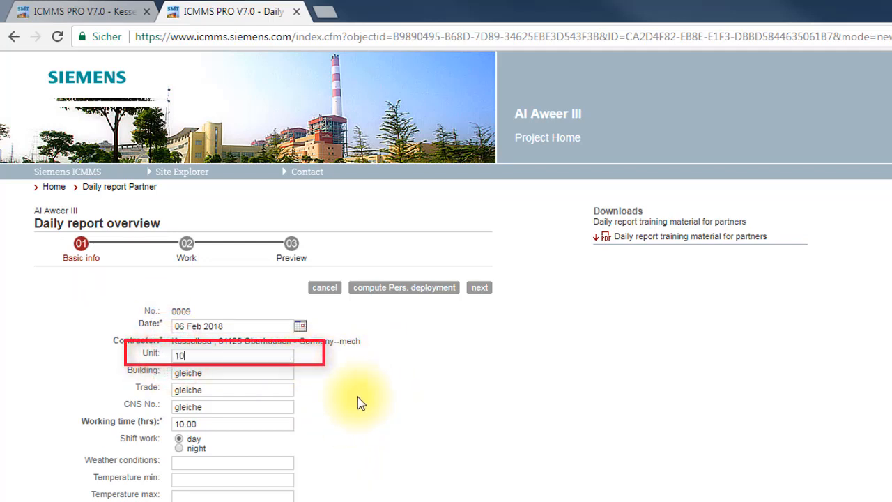
pyautogui.press('BackSpace')
pyautogui.press('BackSpace')
pyautogui.write('10')
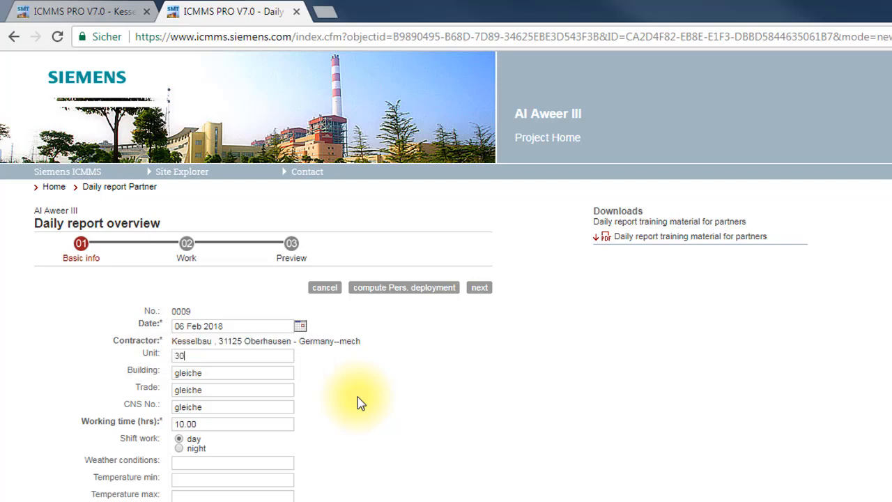
# Step: Set the building to UMA and the trade to Main Mechanics, and clear the CNS No
pyautogui.moveTo(234, 375); pyautogui.dragTo(151, 377)
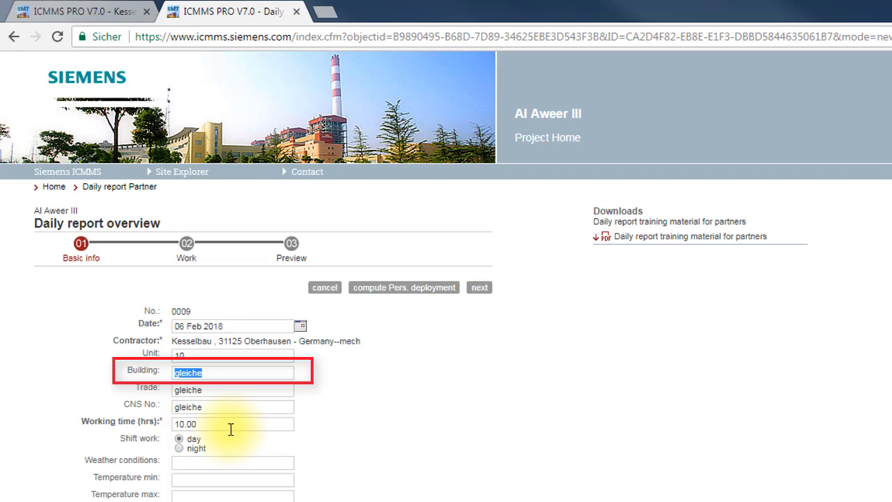
pyautogui.write('UMA')
pyautogui.moveTo(213, 388); pyautogui.dragTo(174, 391)
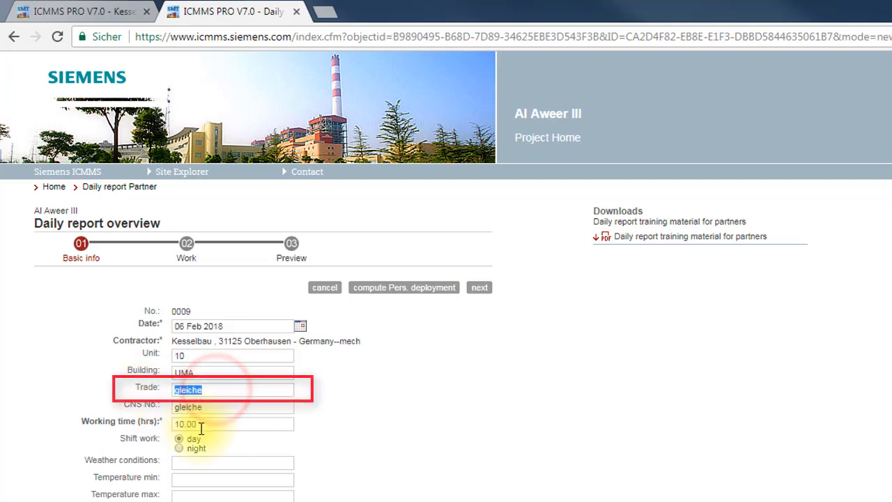
pyautogui.write('Main Mechanics')
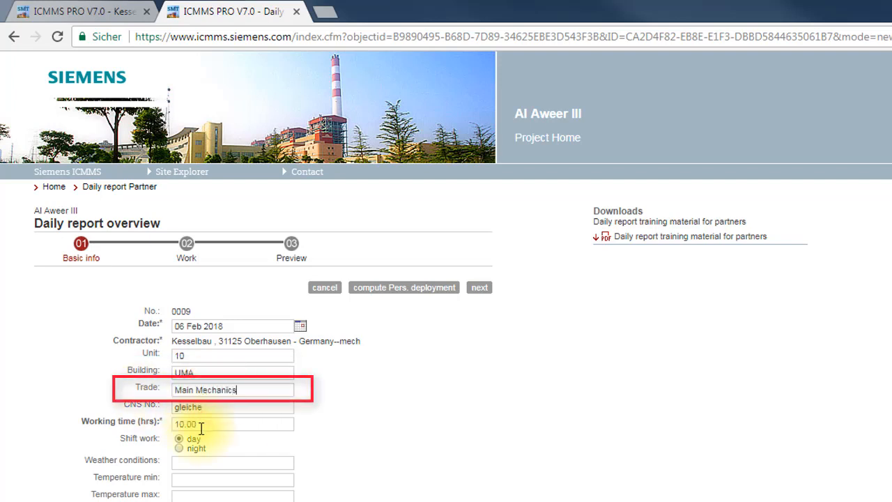
pyautogui.moveTo(226, 407)
pyautogui.mouseDown()
pyautogui.moveTo(147, 413)
pyautogui.moveTo(136, 422)
pyautogui.mouseUp()
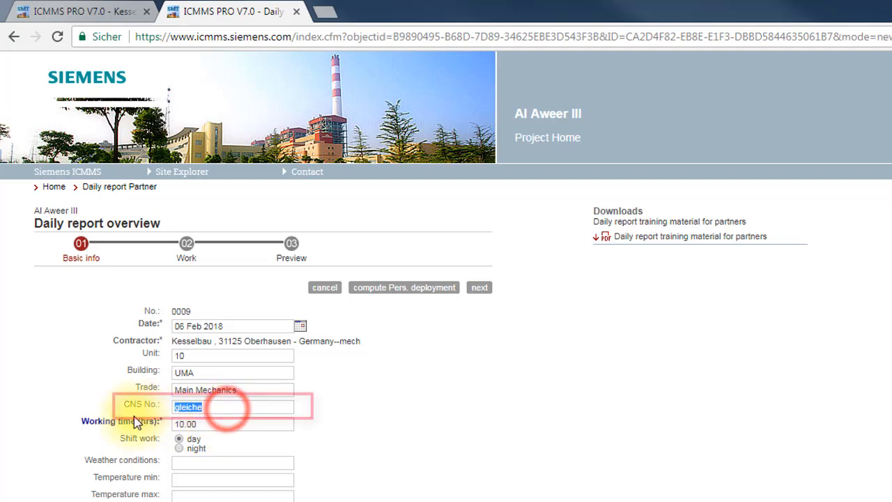
pyautogui.press('Delete')
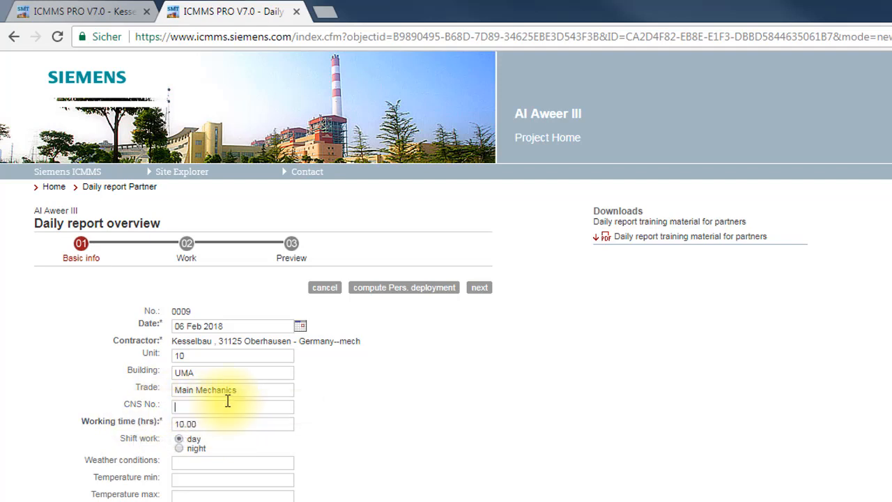
# Step: Set the working time to 8 hours, weather conditions to sunny, minimum temperature to 2 and maximum temperature to 7
pyautogui.doubleClick(213, 423)
pyautogui.write('8')
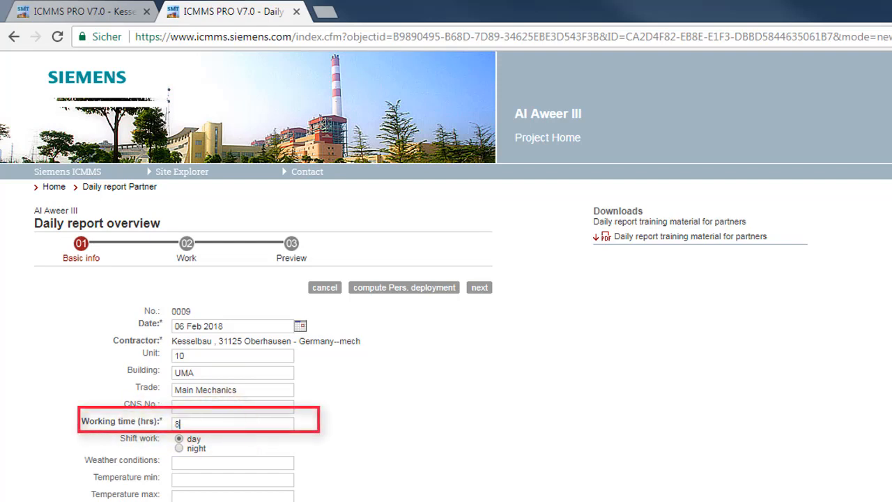
pyautogui.click(191, 463)
pyautogui.write('sun')
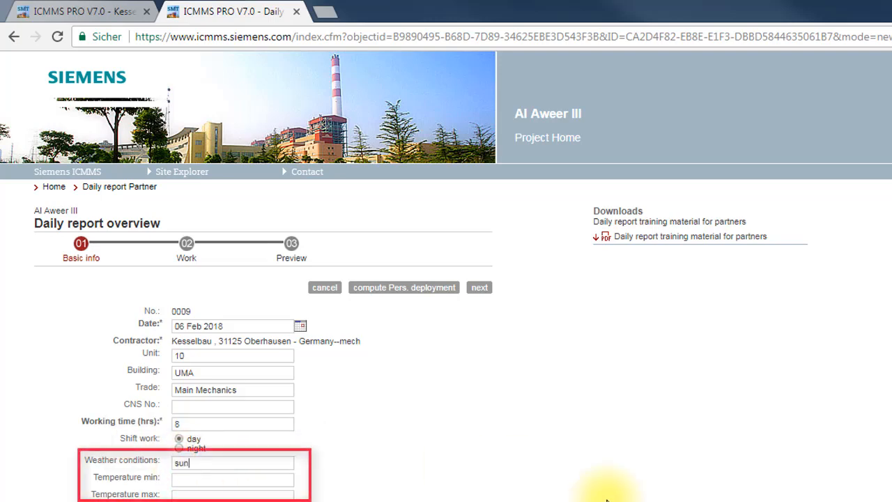
pyautogui.write('ni')
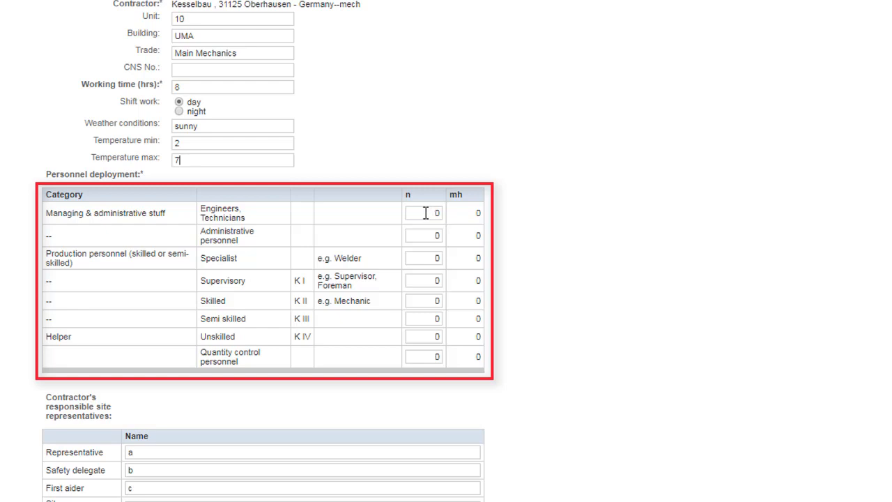
# Step: Enter the managing and administrative personnel deployment: 1 for engineers and technicians, 0.5 for administrative personnel
pyautogui.click(143, 85)
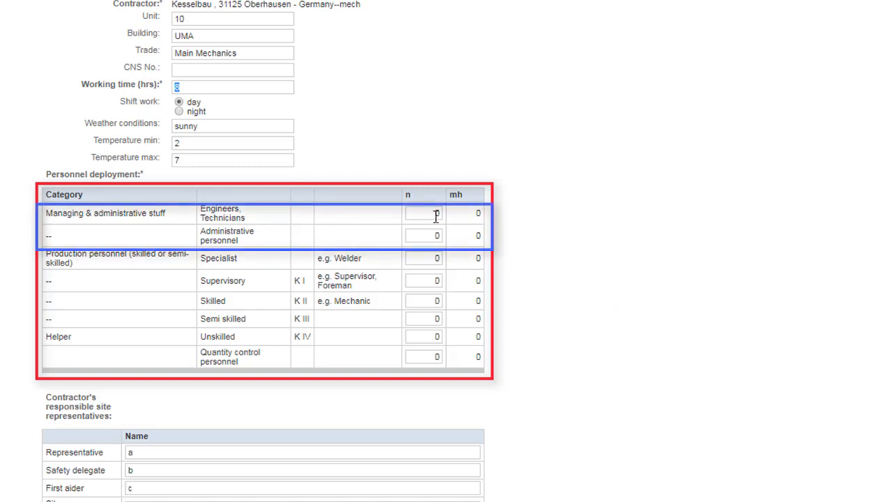
pyautogui.click(432, 258)
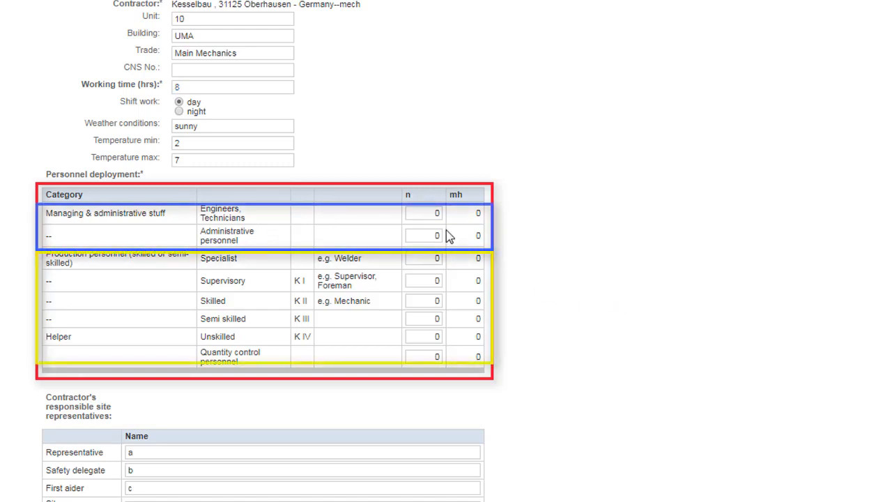
pyautogui.click(428, 213)
pyautogui.write('1')
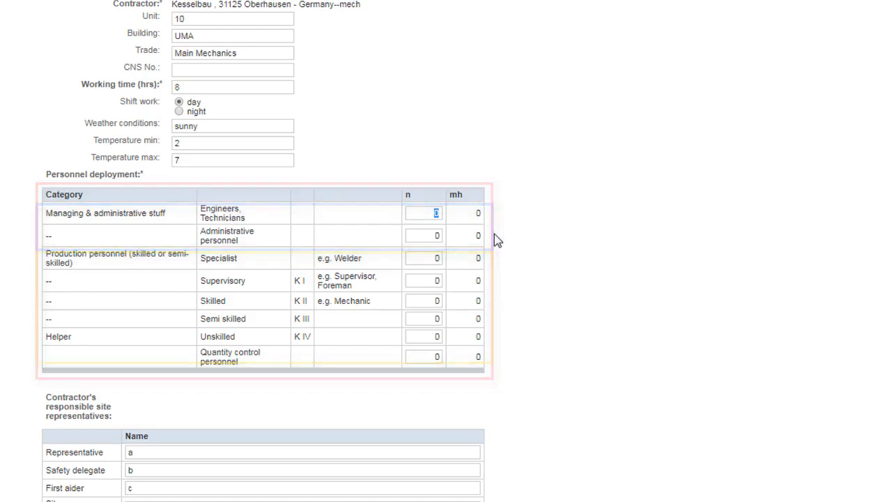
pyautogui.click(424, 235)
pyautogui.moveTo(422, 236); pyautogui.dragTo(460, 238)
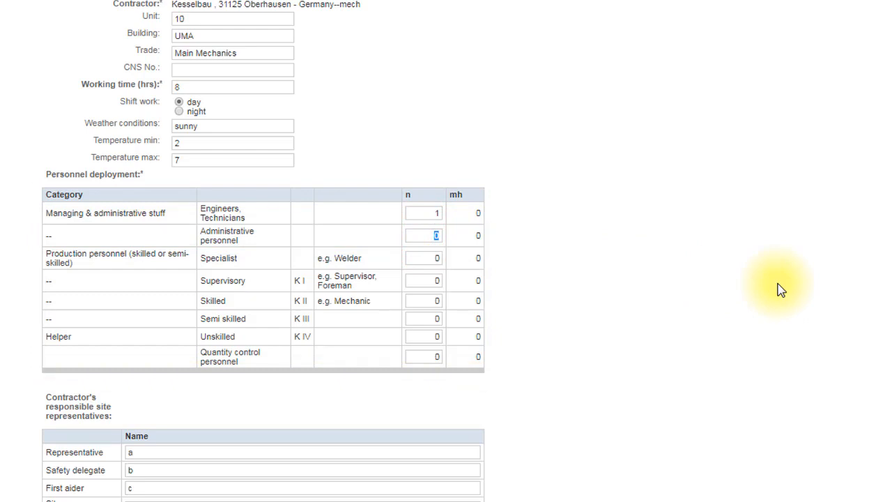
pyautogui.write('0.5')
# Step: Enter 3 specialists, 1 supervisory, 5 skilled, 3 unskilled and 1 quantity control personnel, and compute the personnel deployment
pyautogui.click(426, 256)
pyautogui.write('3')
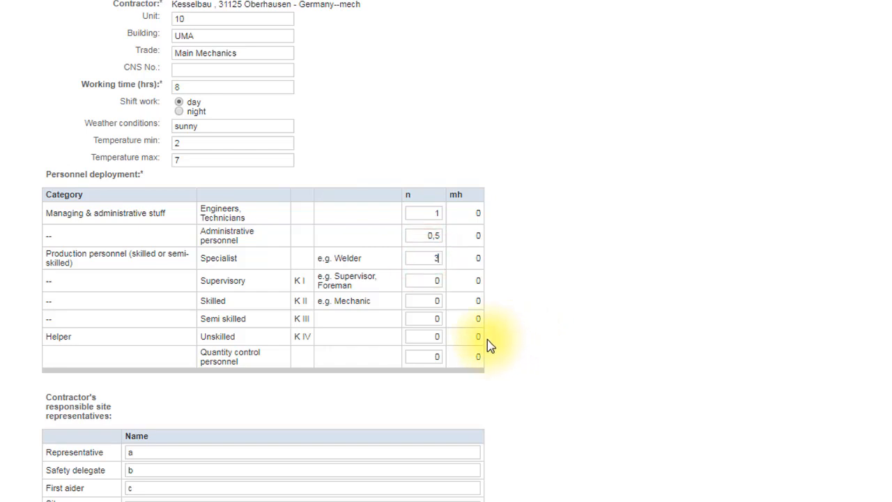
pyautogui.click(437, 281)
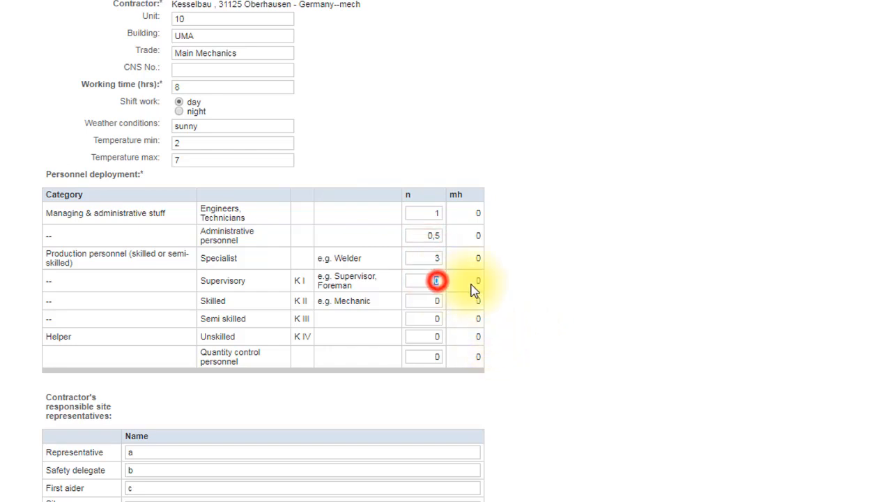
pyautogui.write('1')
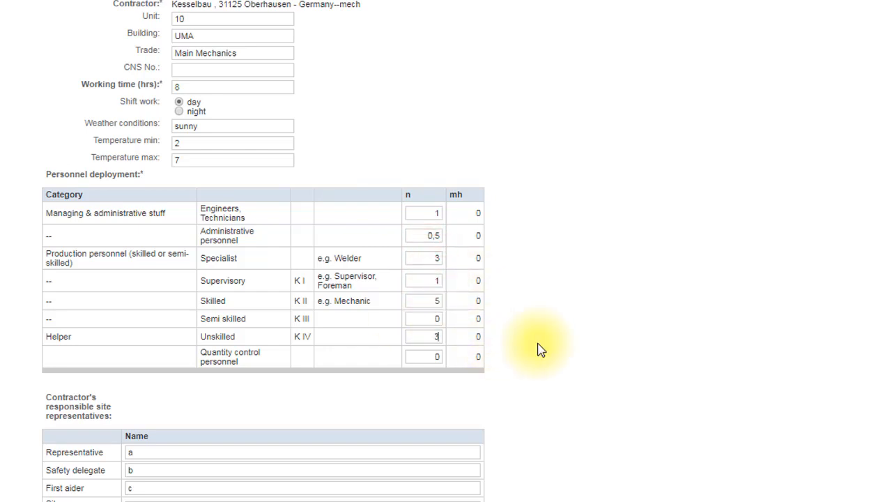
pyautogui.scroll(-3, 538, 344)
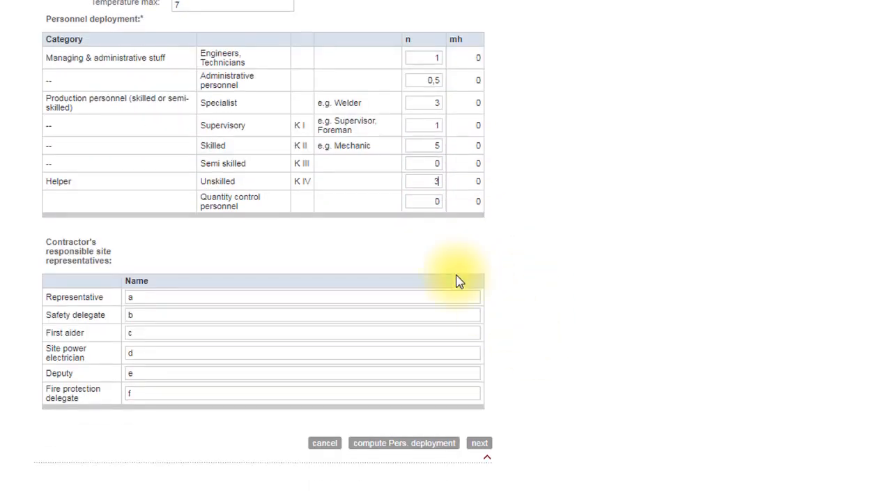
pyautogui.click(430, 201)
pyautogui.write('1')
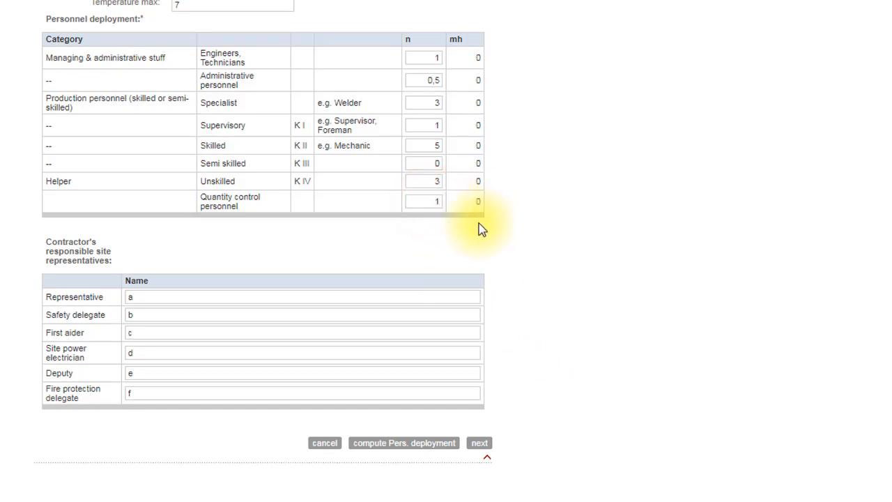
pyautogui.click(409, 450)
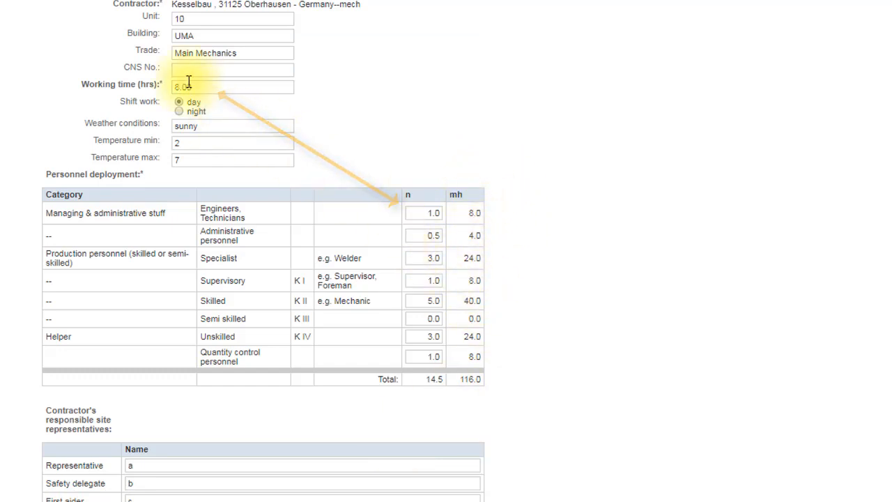
# Step: Enter the representative's name, "safety" as safety delegate and "aider" as first aider, clear the remaining site representatives, and continue to the Work page
pyautogui.scroll(-3, 614, 367)
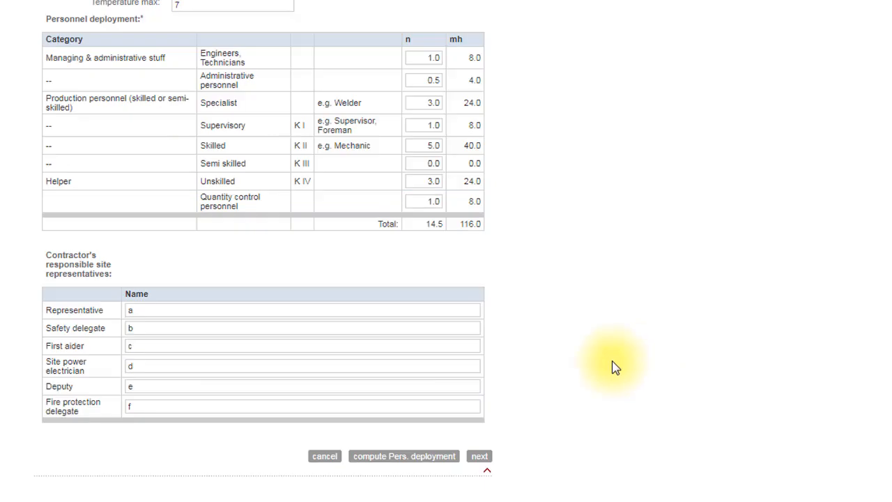
pyautogui.doubleClick(160, 308)
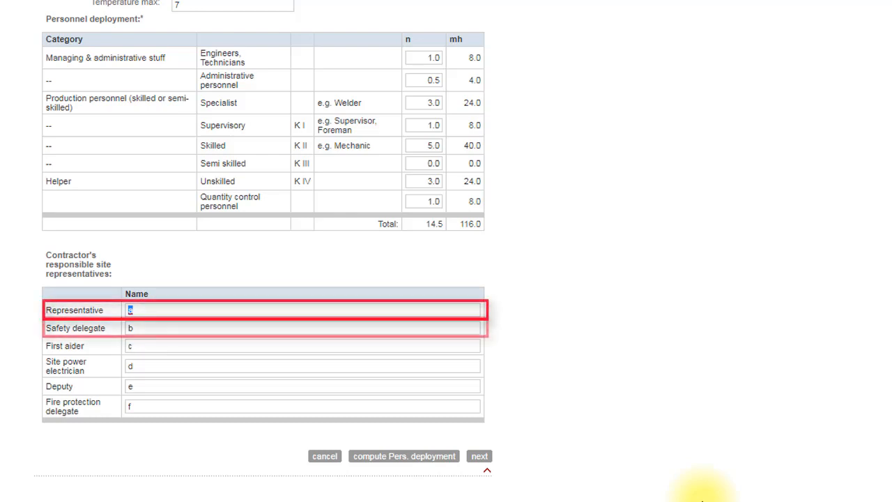
pyautogui.write('Mr.')
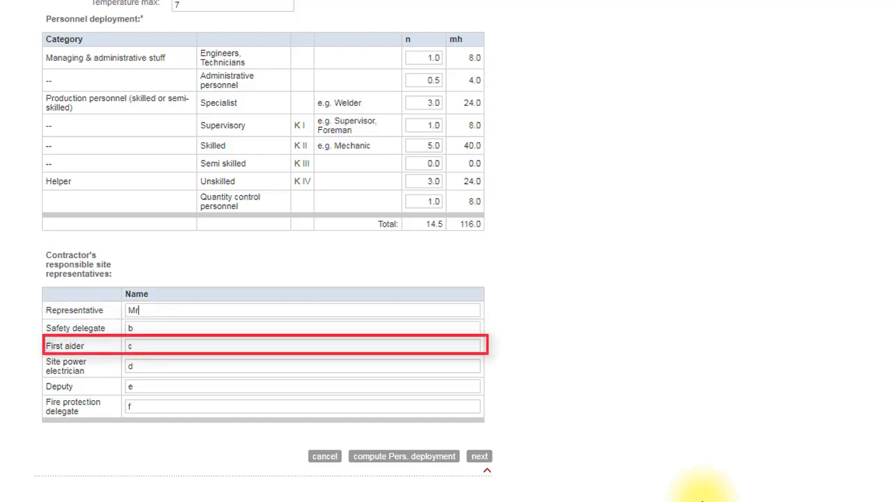
pyautogui.write(' MMusterman')
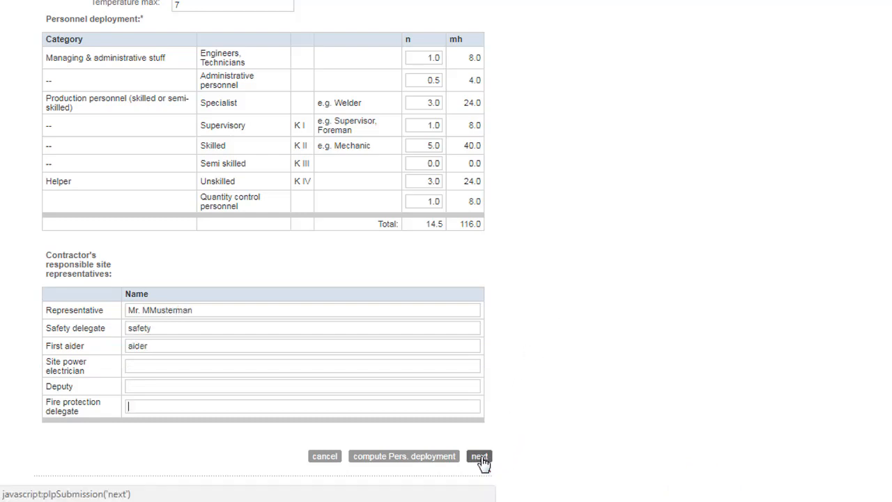
pyautogui.click(481, 459)
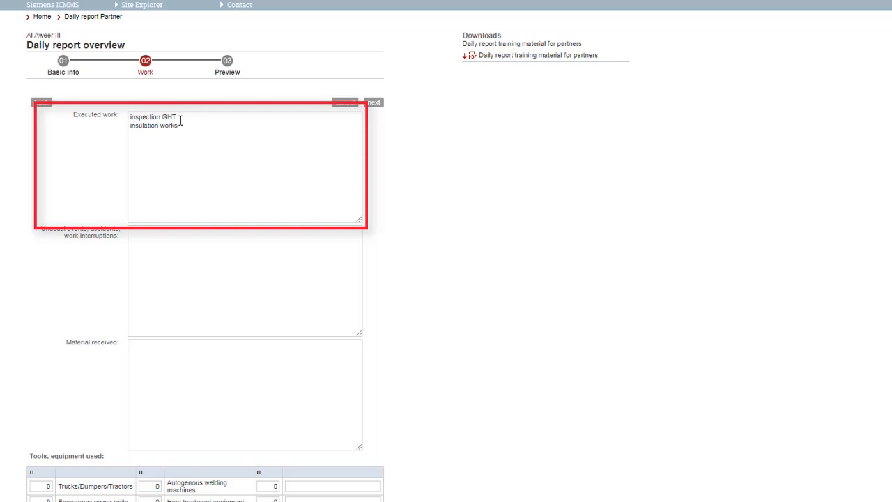
# Step: Correct the first executed work line to "inspection GT" and add the line "Erection Geno" below the insulation works
pyautogui.click(233, 165)
pyautogui.press('BackSpace')
pyautogui.click(201, 129)
pyautogui.press('Return')
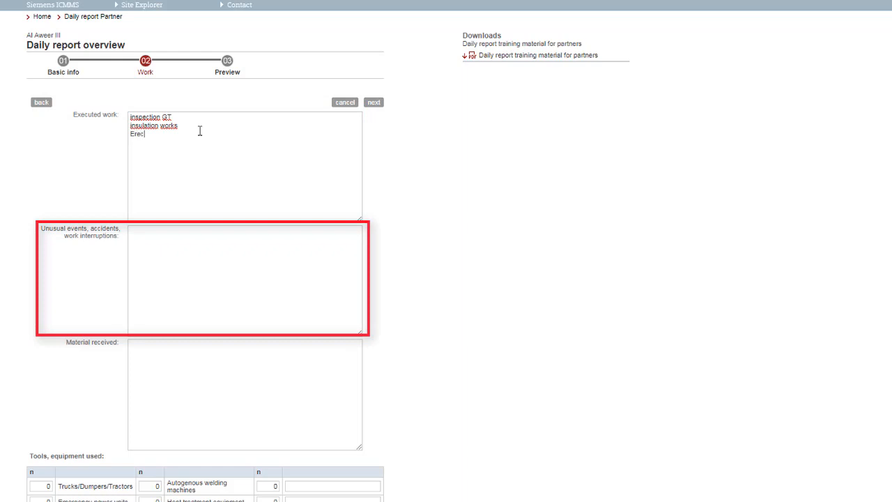
pyautogui.write('Erection Geno')
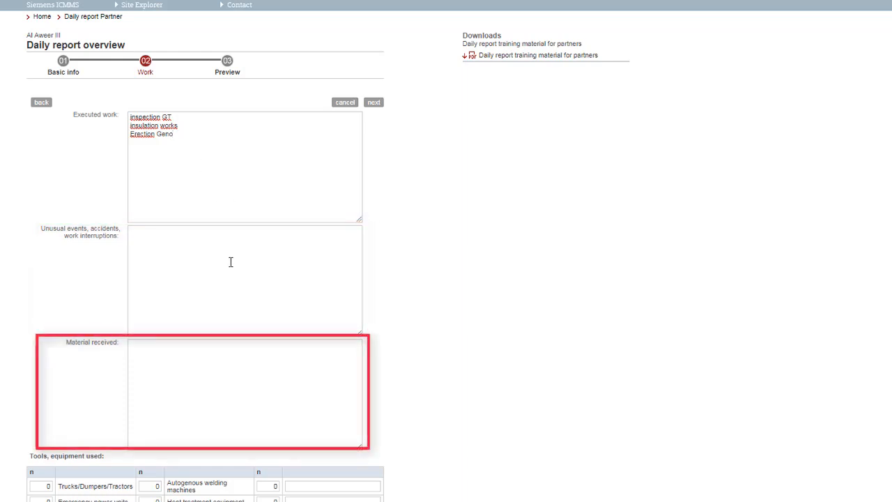
# Step: Add "cherry picker" with a quantity of 1 in the first free row of the tools and equipment used
pyautogui.click(276, 253)
pyautogui.scroll(-3, 415, 290)
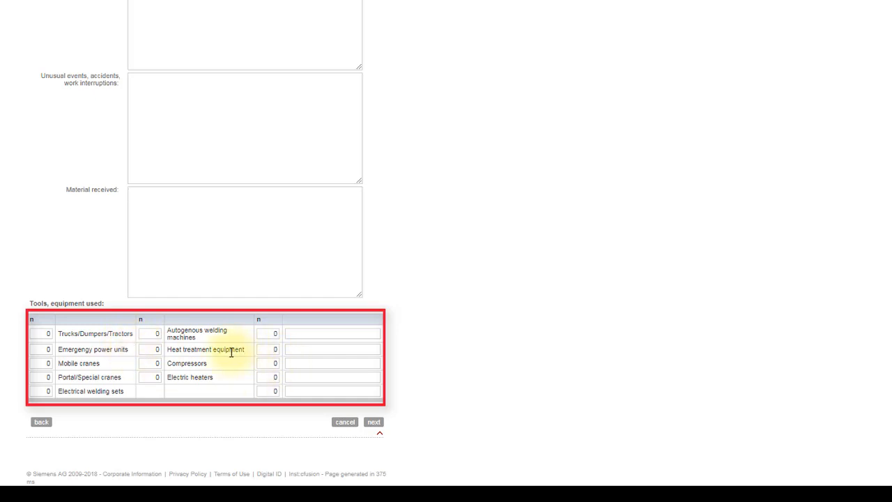
pyautogui.click(297, 334)
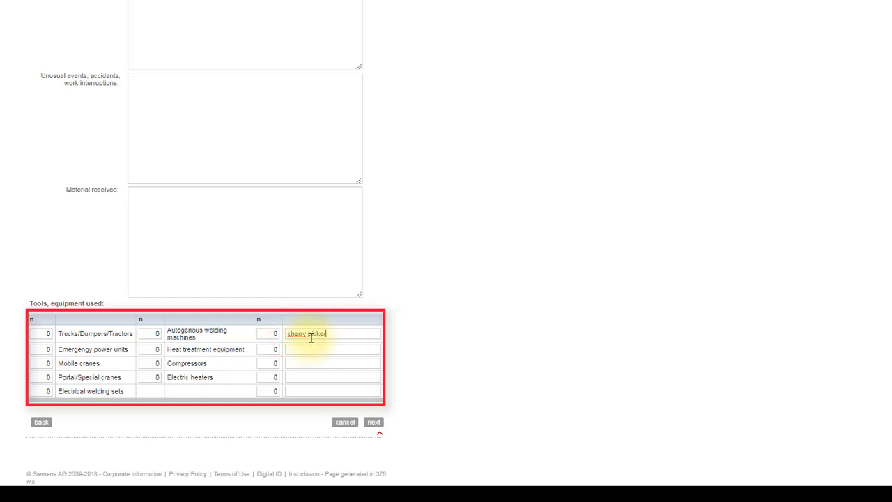
pyautogui.click(264, 333)
pyautogui.write('1')
pyautogui.click(311, 349)
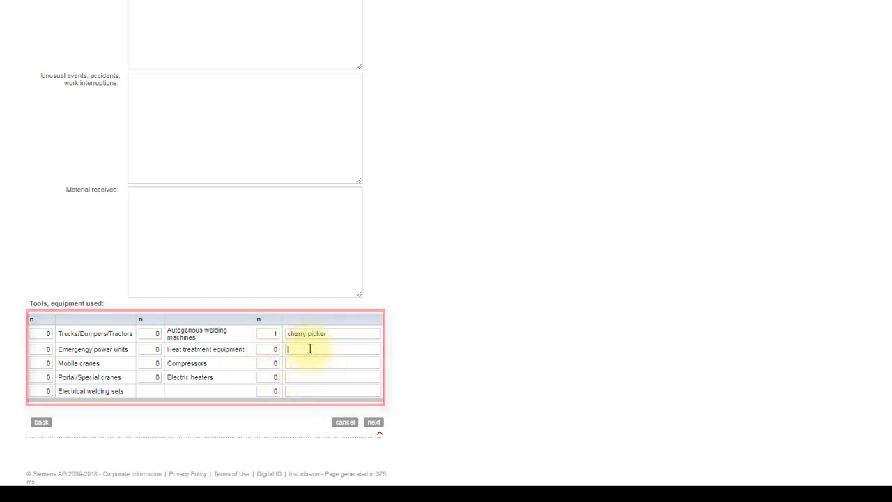
# Step: Continue to the Preview page and review the complete daily report from its basic info to its status
pyautogui.click(374, 424)
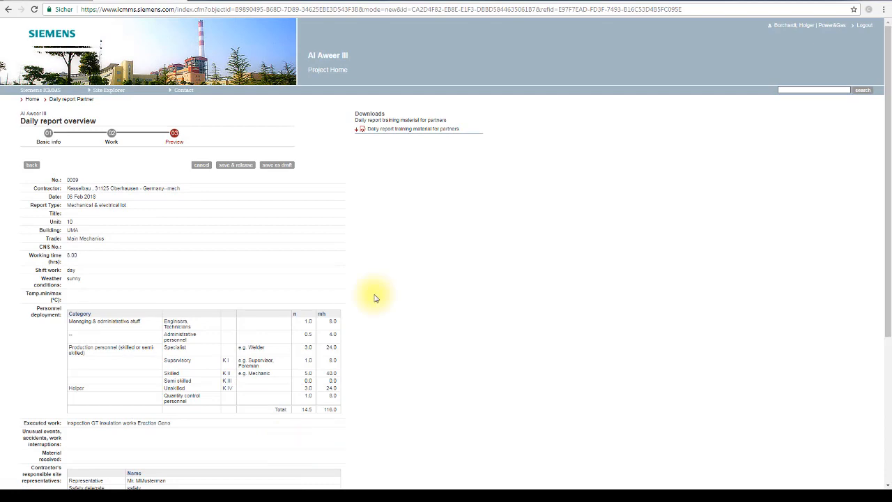
pyautogui.scroll(-3, 374, 299)
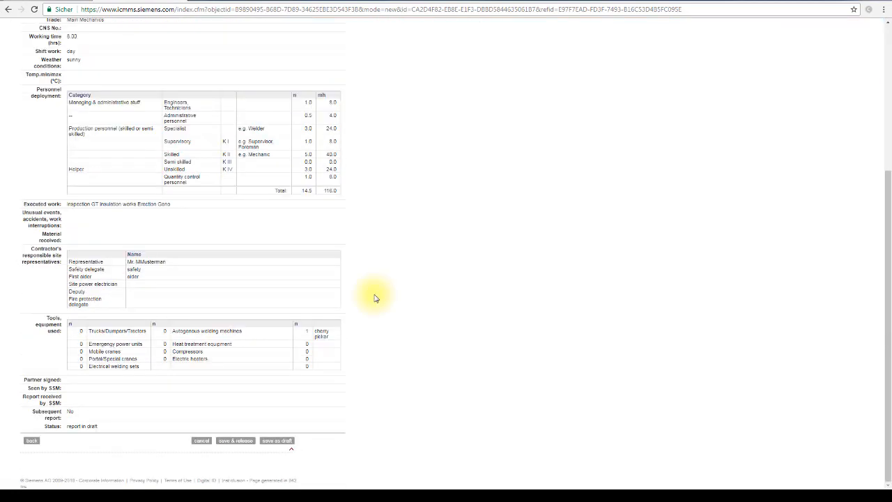
pyautogui.scroll(3, 375, 299)
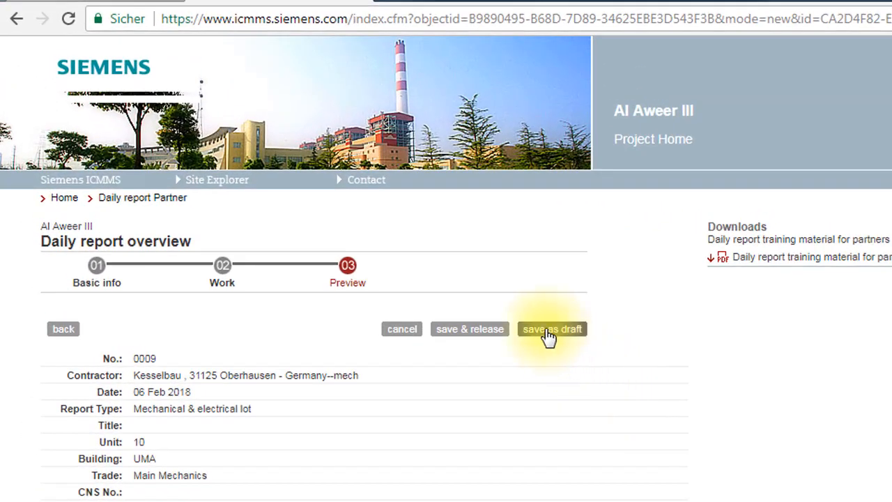
# Step: Save the daily report as a draft and widen the Status column of the daily work record sheet
pyautogui.click(546, 330)
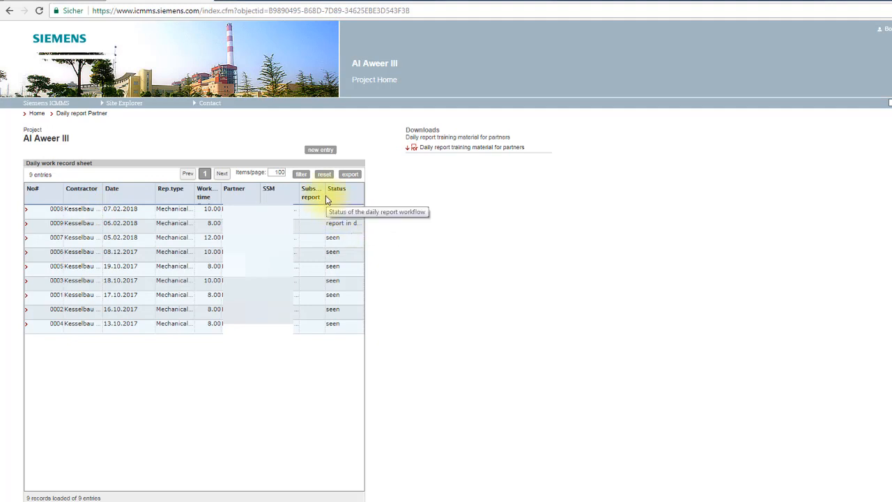
pyautogui.moveTo(327, 201); pyautogui.dragTo(320, 200)
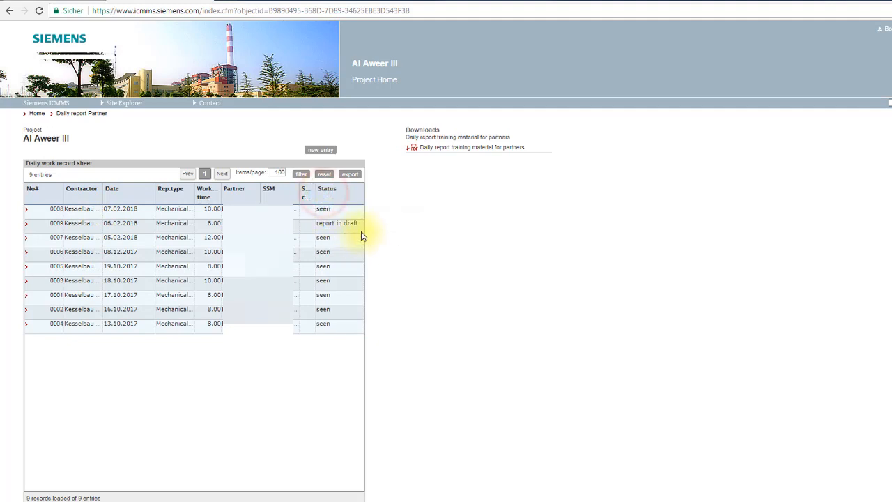
# Step: Open draft report 0009 of 06.02.2018 from the record sheet and complete it to sign as contractor
pyautogui.click(26, 223)
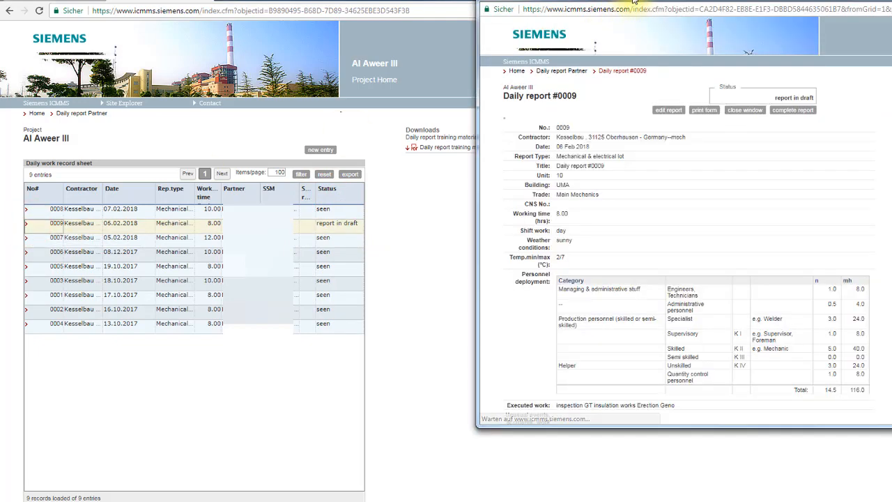
pyautogui.moveTo(633, 1); pyautogui.dragTo(283, 57)
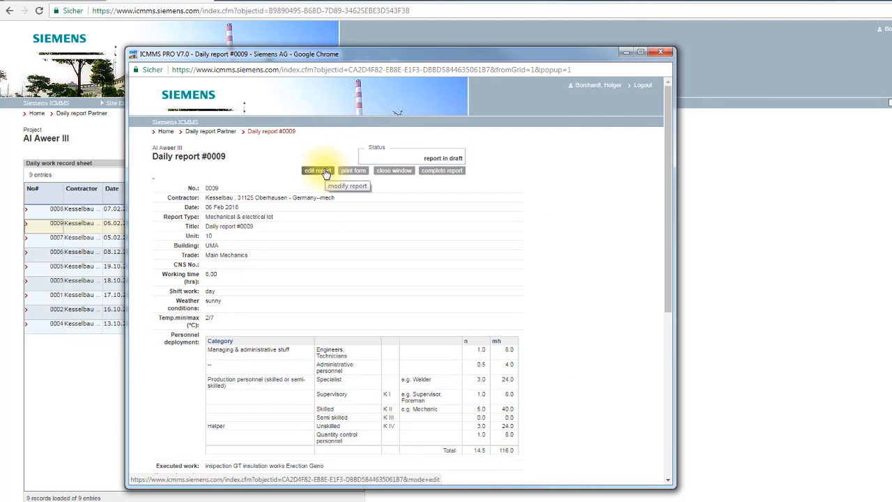
pyautogui.click(439, 171)
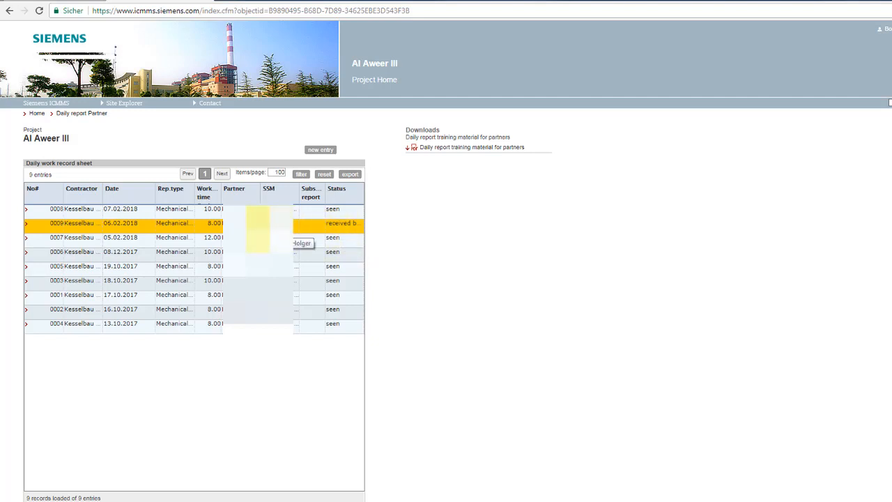
# Step: Reopen completed report 0009 from the record sheet and recall it as contractor
pyautogui.click(56, 223)
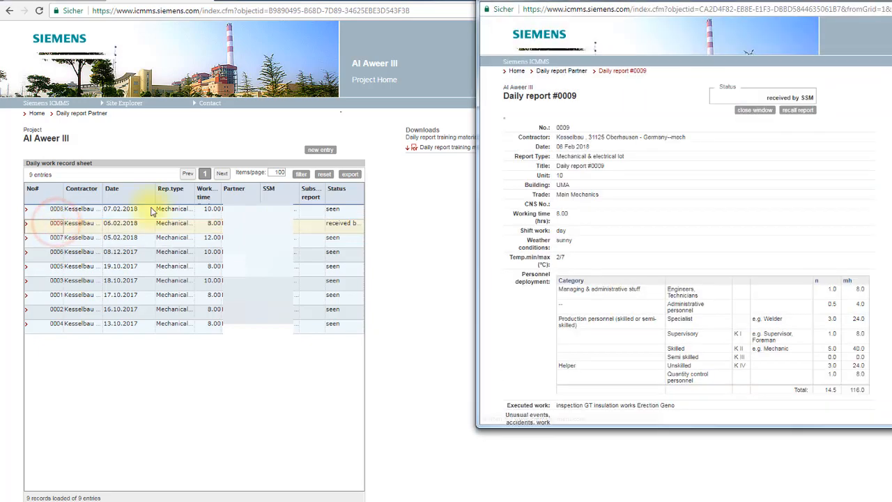
pyautogui.moveTo(693, 1); pyautogui.dragTo(366, 30)
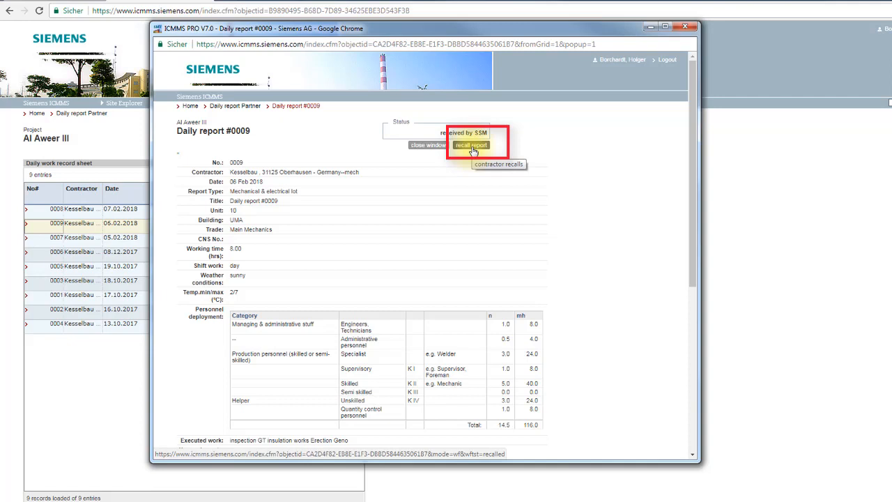
pyautogui.click(472, 149)
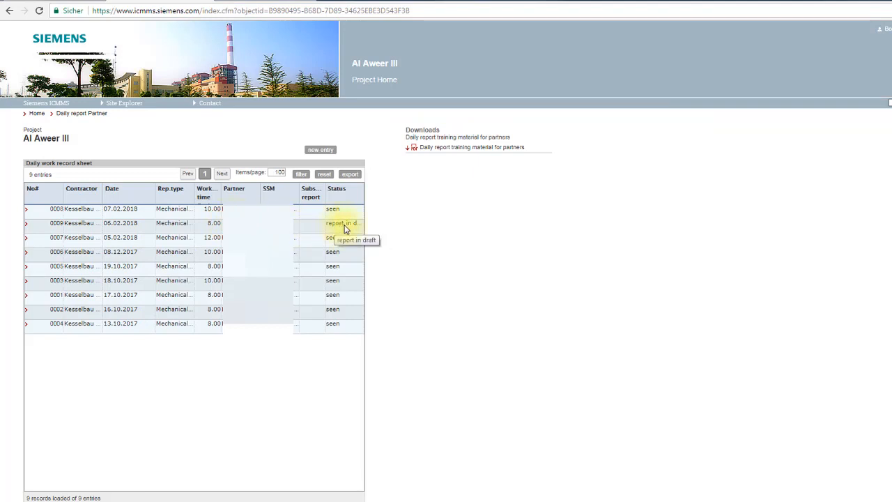
# Step: Edit report 0009 and set the personnel deployment to 1 administrative person and 2 semi skilled workers
pyautogui.click(27, 223)
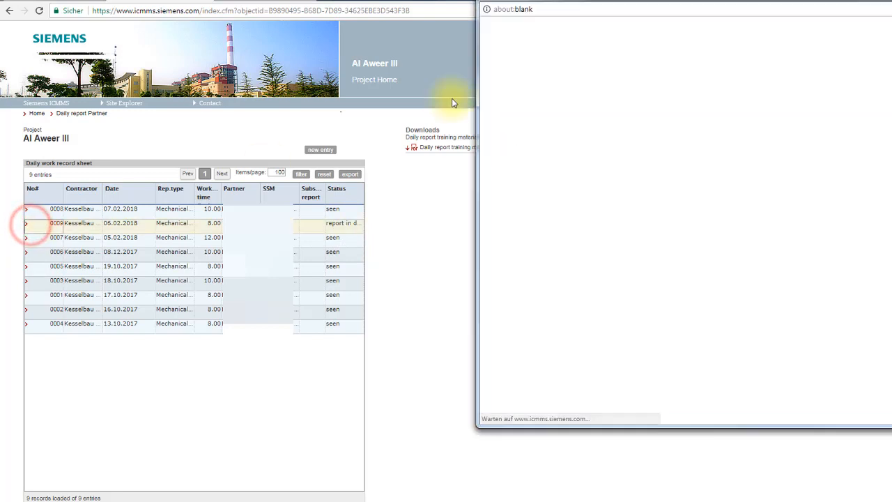
pyautogui.moveTo(484, 260); pyautogui.dragTo(506, 265)
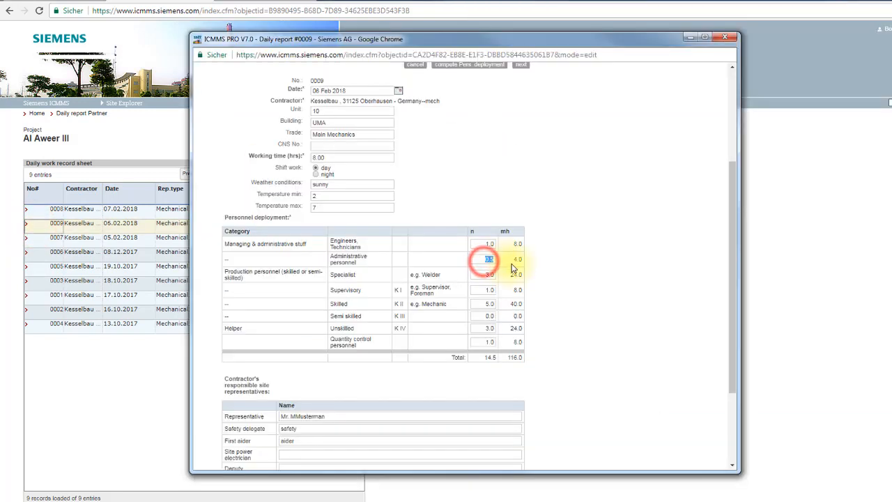
pyautogui.write('1')
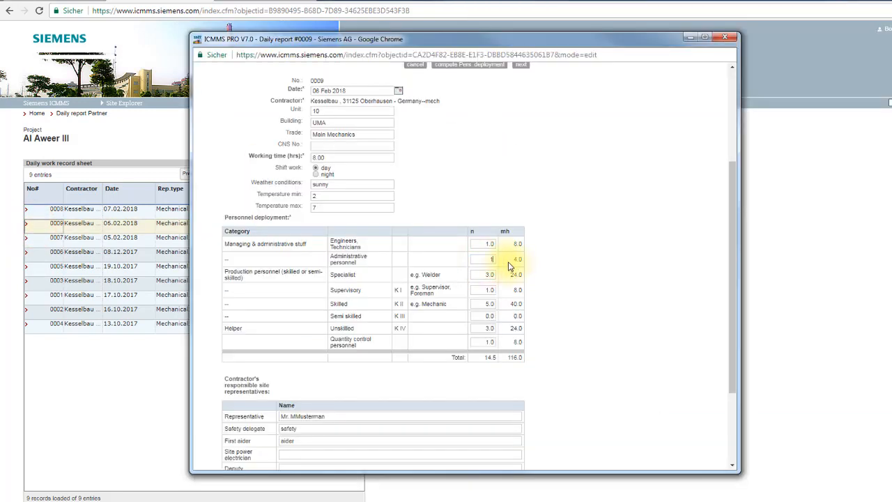
pyautogui.click(479, 274)
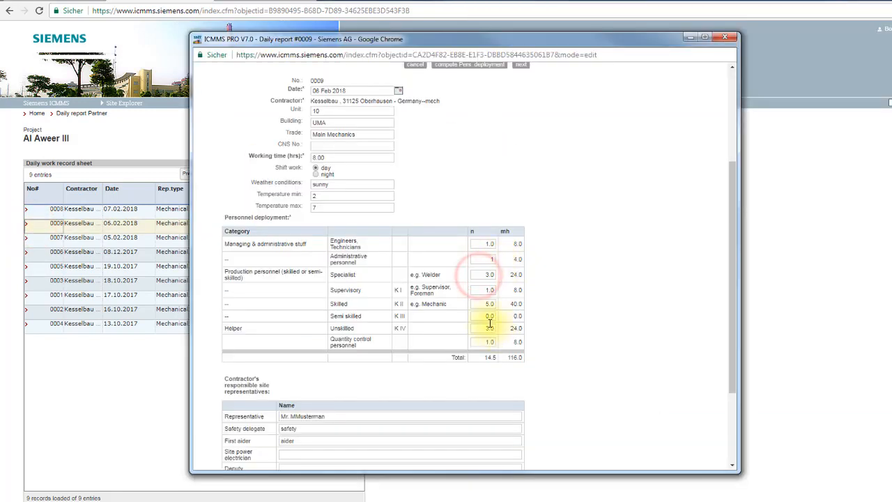
pyautogui.moveTo(483, 317); pyautogui.dragTo(534, 319)
pyautogui.write('2')
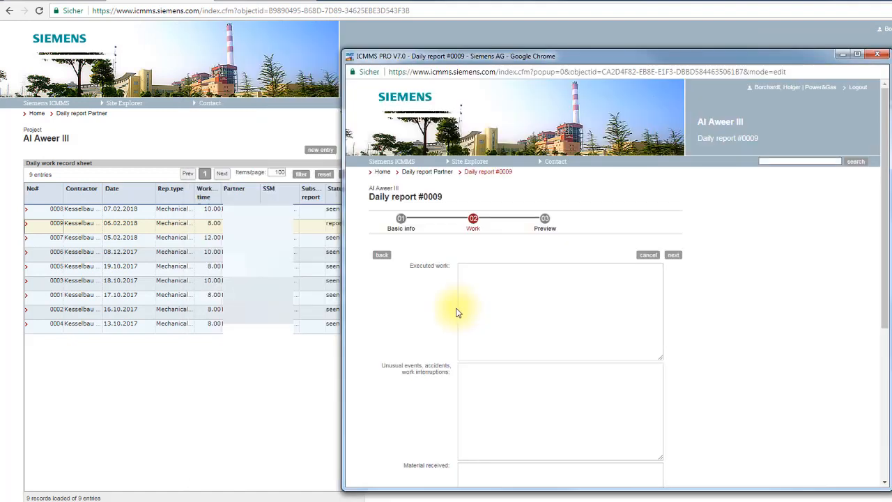
# Step: Continue from the Work page to the Preview page, then save and release the edited report
pyautogui.click(673, 255)
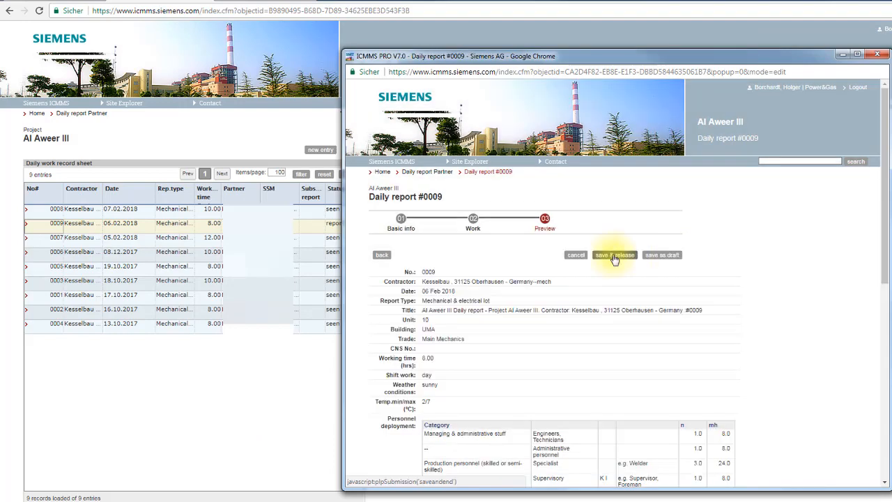
pyautogui.click(614, 256)
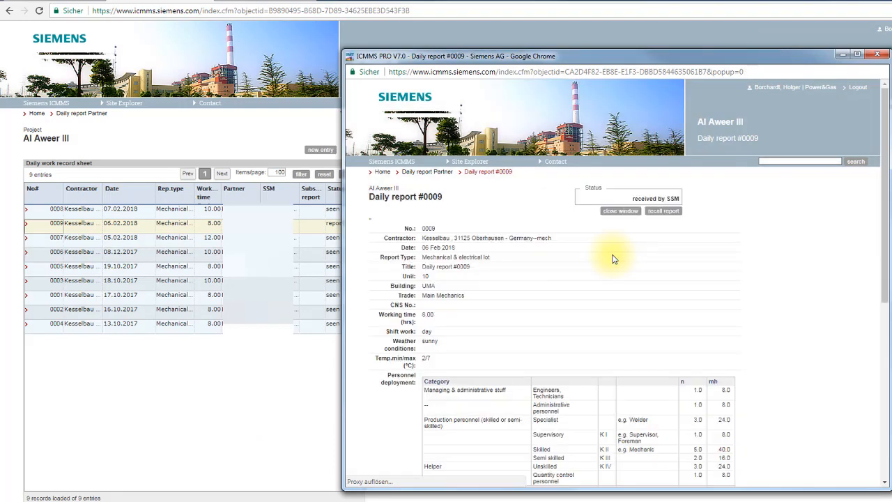
pyautogui.click(620, 211)
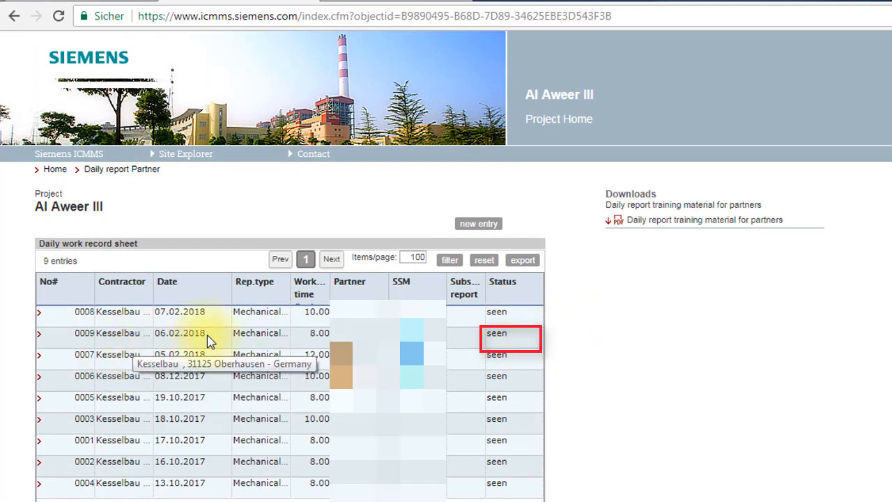
# Step: Open report 0009 from the record sheet and examine the external comment under its executed work
pyautogui.click(506, 337)
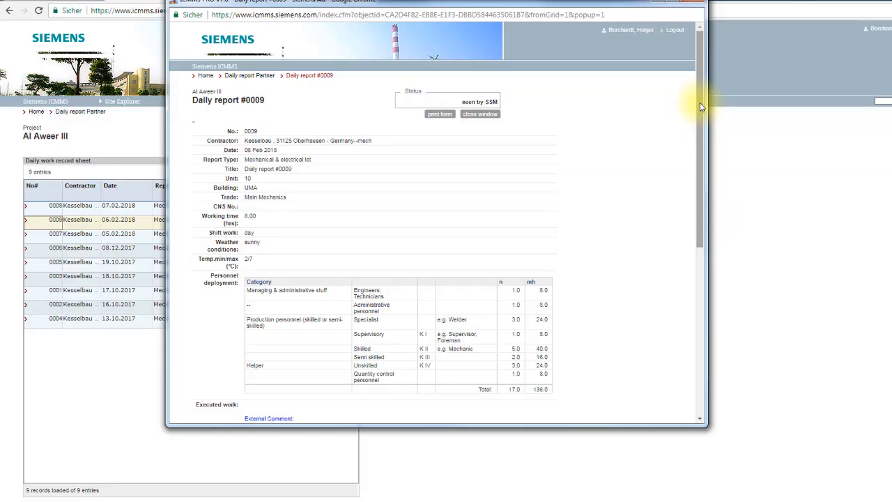
pyautogui.moveTo(700, 102); pyautogui.dragTo(707, 249)
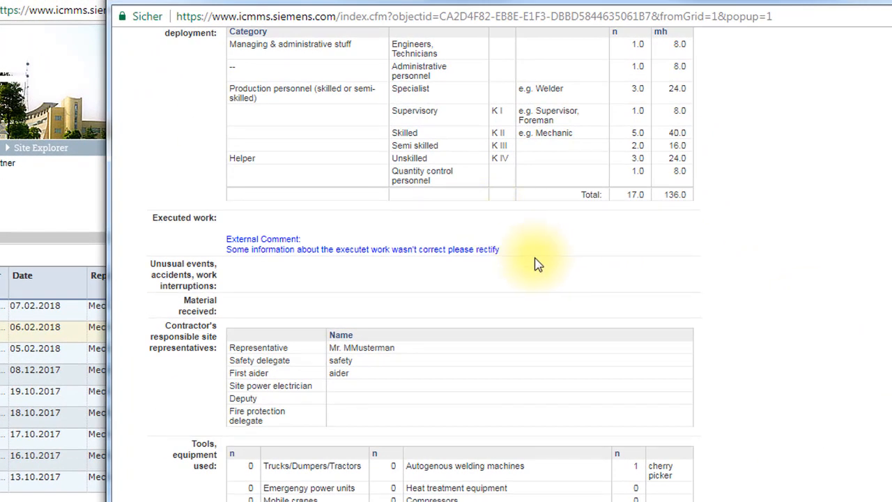
pyautogui.moveTo(514, 258); pyautogui.dragTo(225, 242)
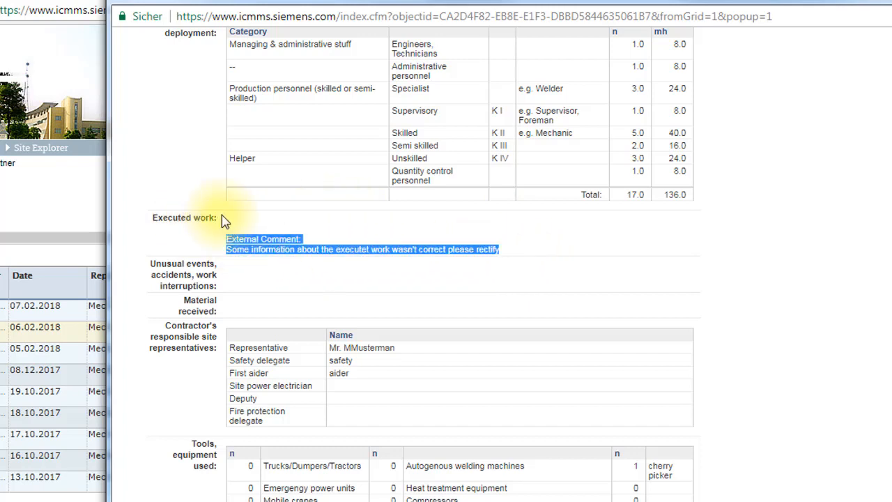
pyautogui.click(295, 239)
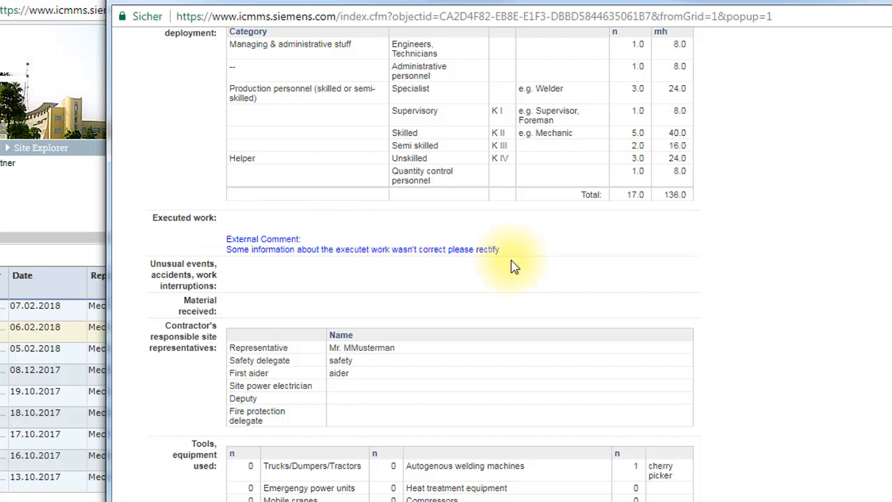
pyautogui.moveTo(509, 258); pyautogui.dragTo(225, 239)
pyautogui.click(309, 269)
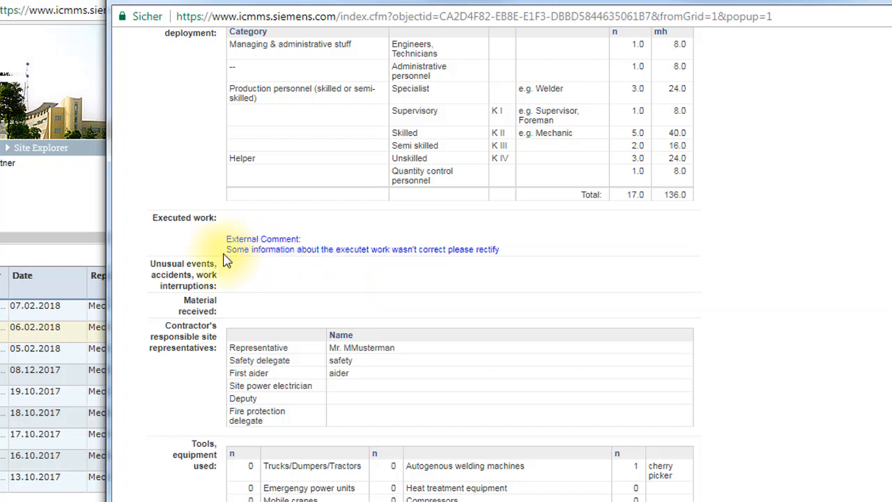
pyautogui.moveTo(230, 250); pyautogui.dragTo(511, 249)
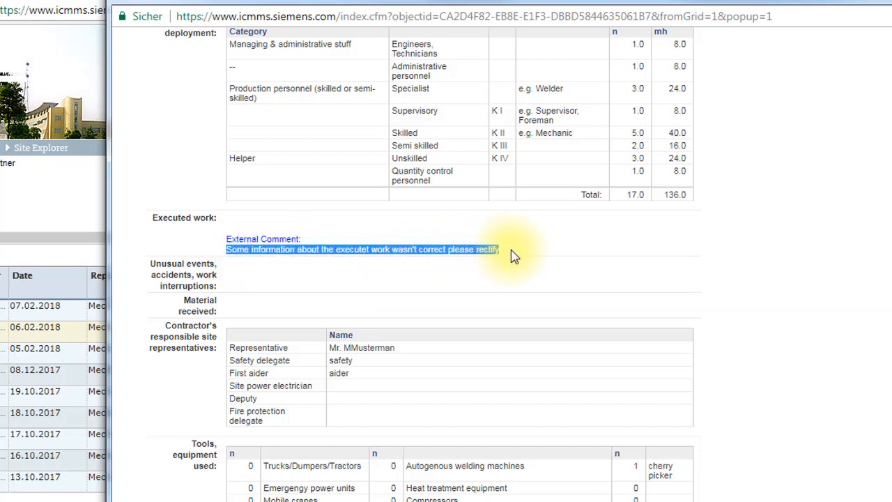